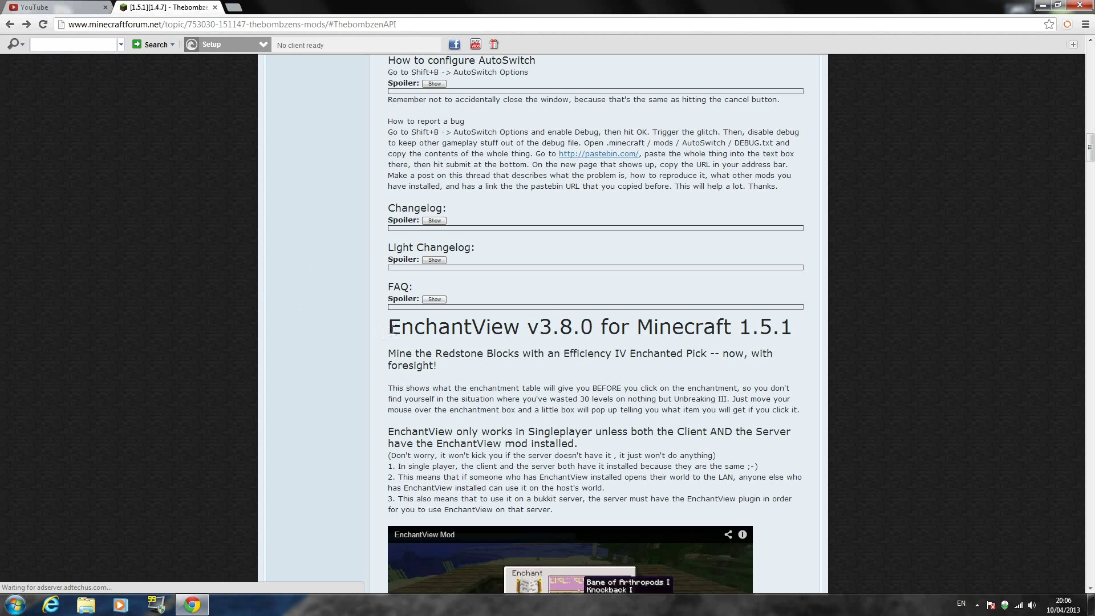
Read through the EnchantView post in Thebombzen's mods thread, highlighting the mod name and version.
left_click_drag(393, 329, 593, 332)
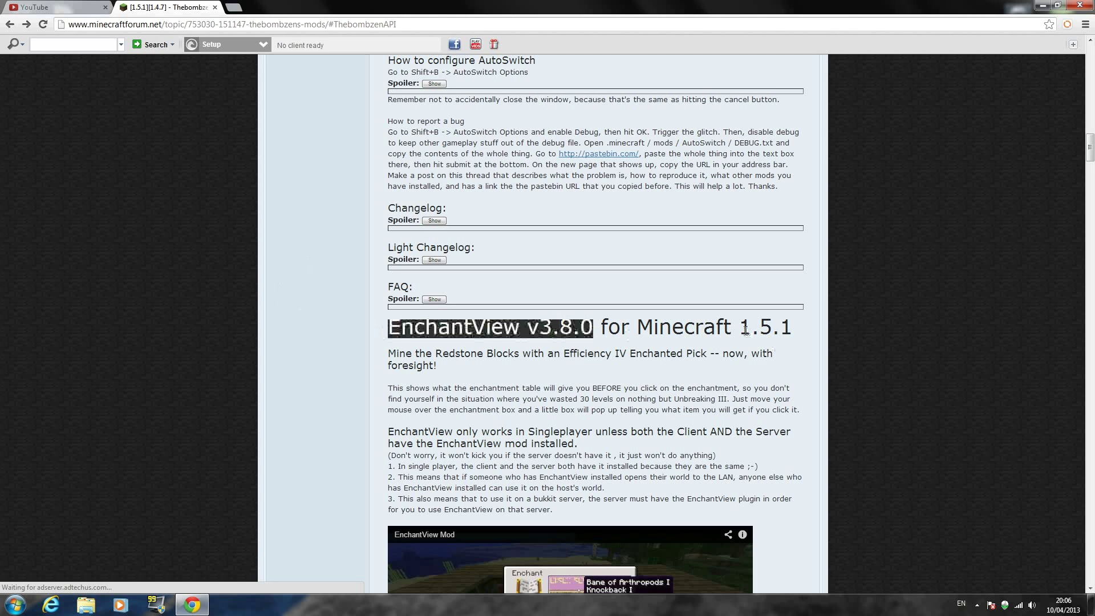
left_click_drag(741, 330, 817, 333)
left_click(817, 332)
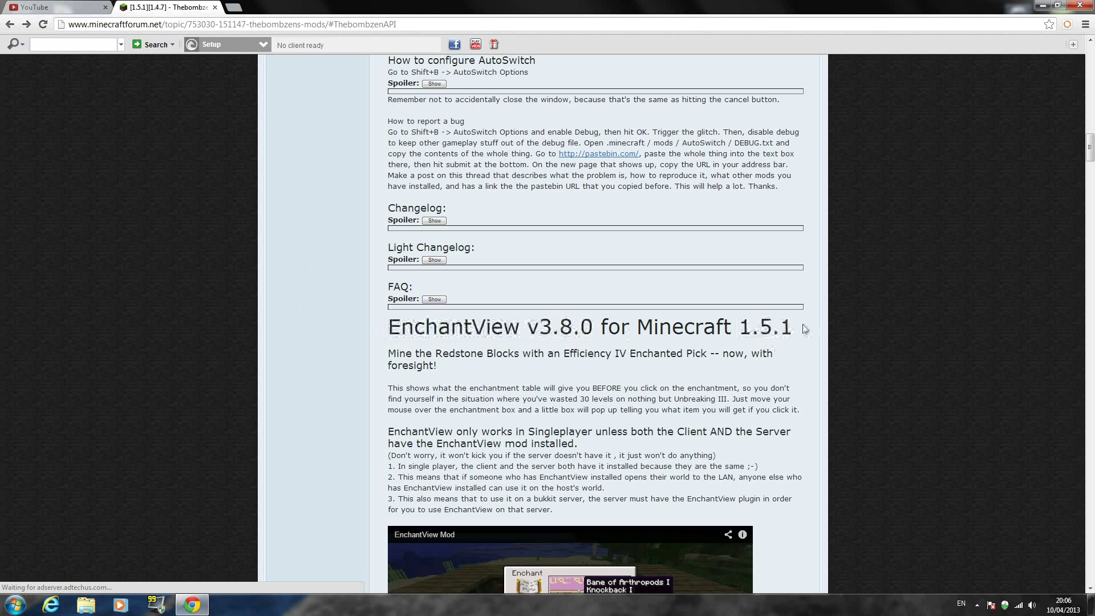
scroll(337, 321, "down", 3)
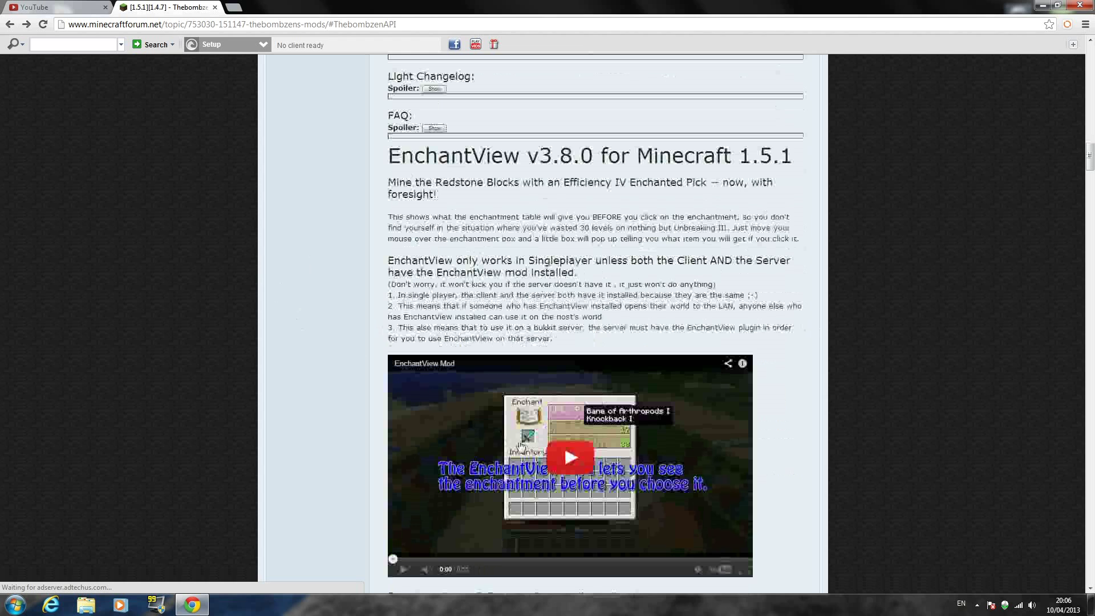
scroll(652, 398, "down", 1)
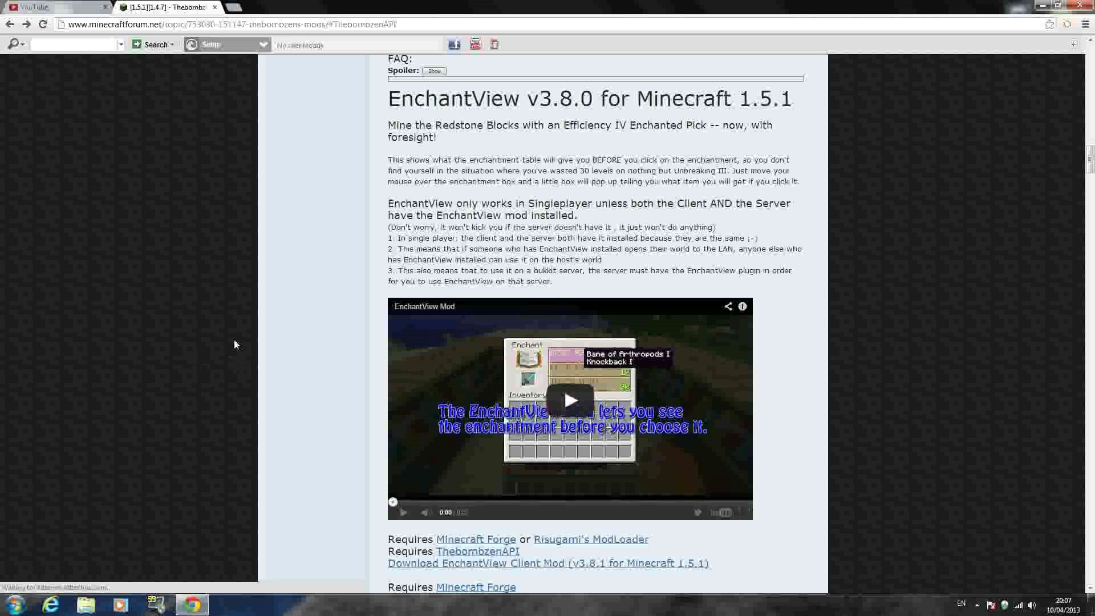
scroll(235, 344, "down", 2)
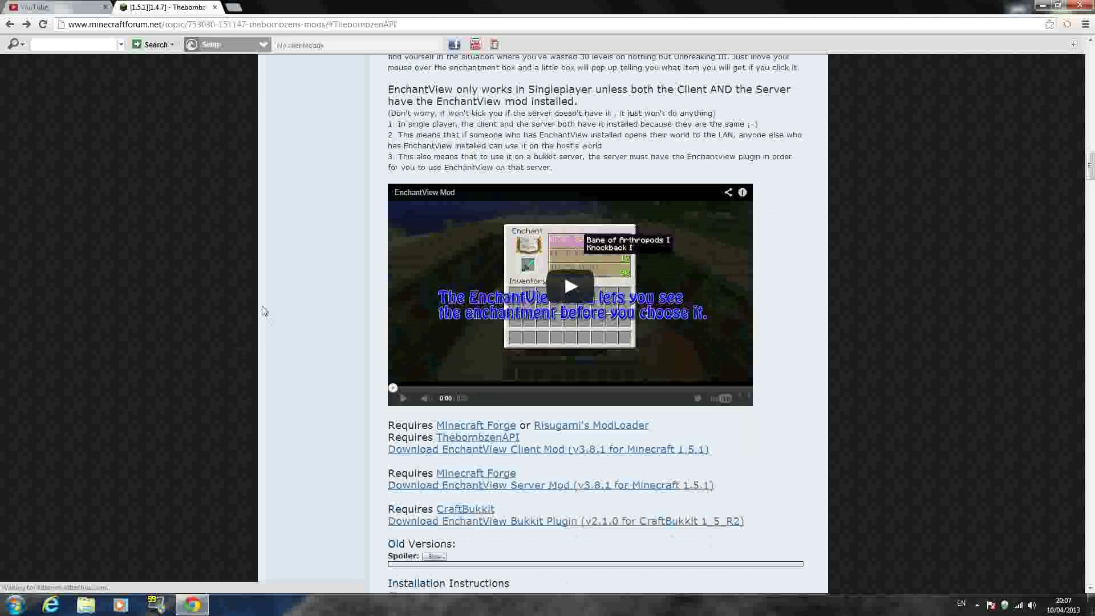
scroll(264, 311, "up", 4)
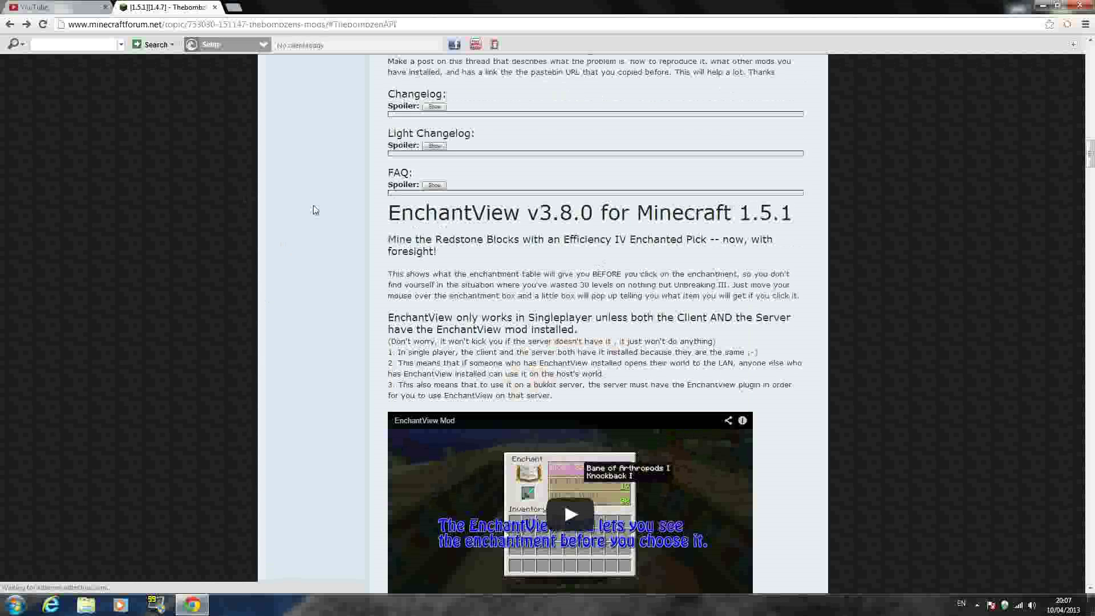
scroll(308, 212, "up", 20)
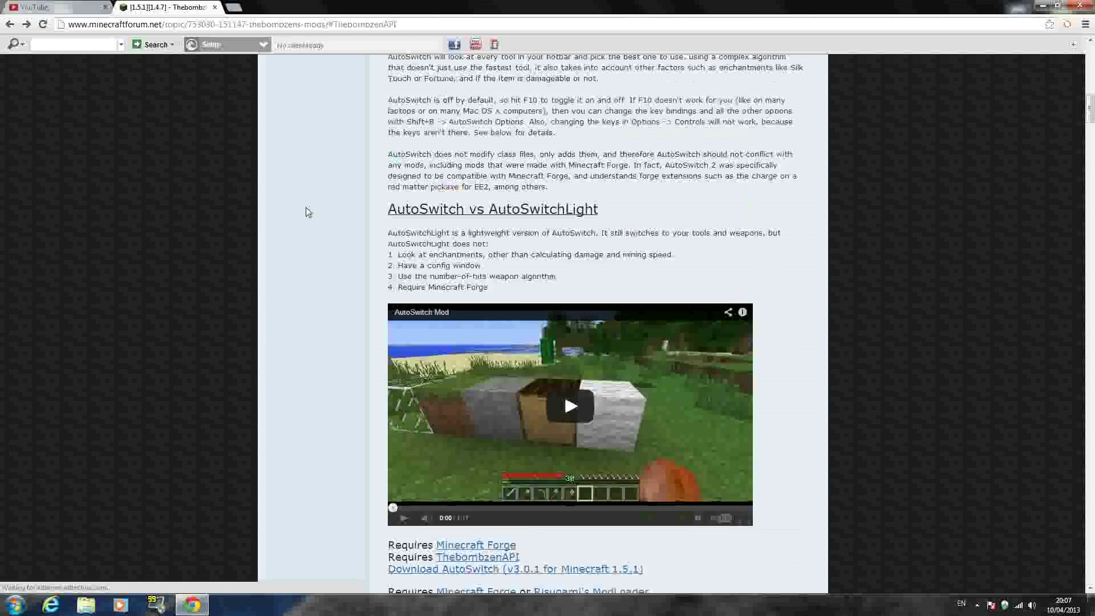
scroll(248, 217, "down", 4)
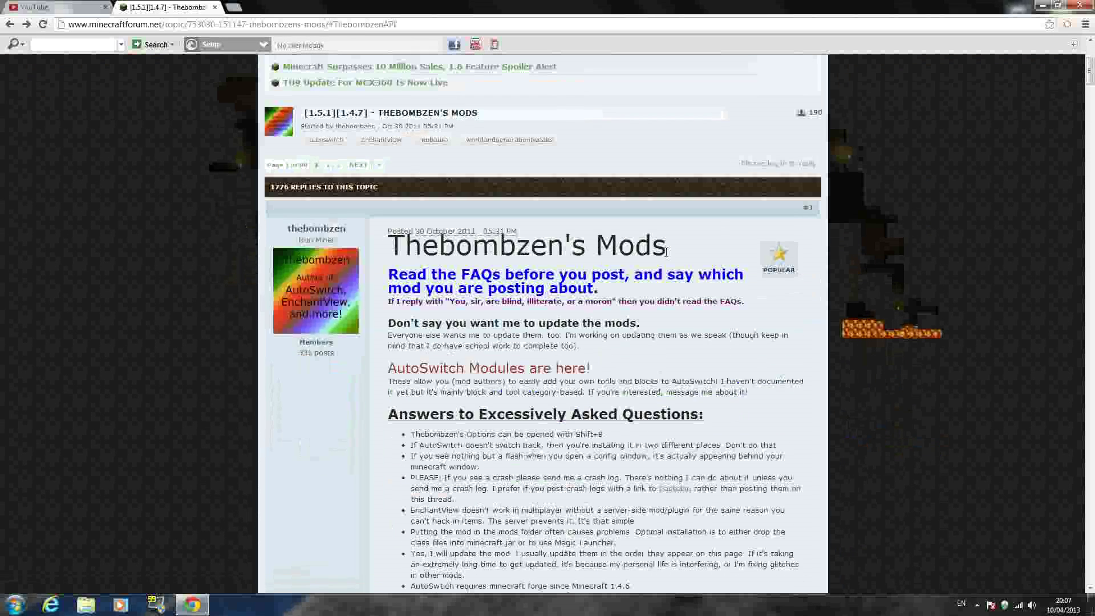
scroll(326, 289, "down", 15)
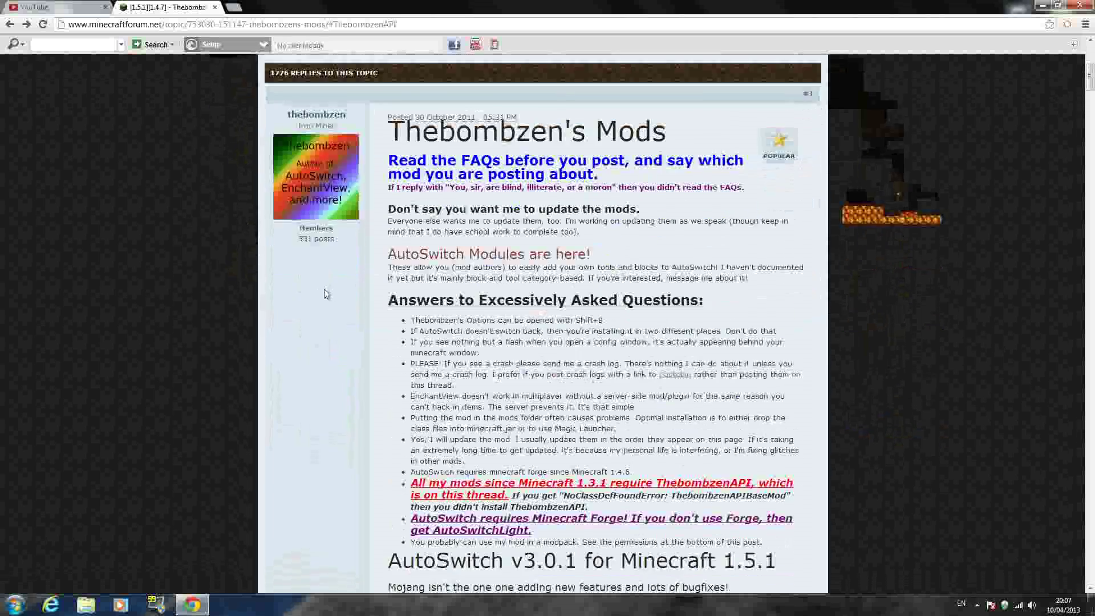
scroll(326, 289, "down", 20)
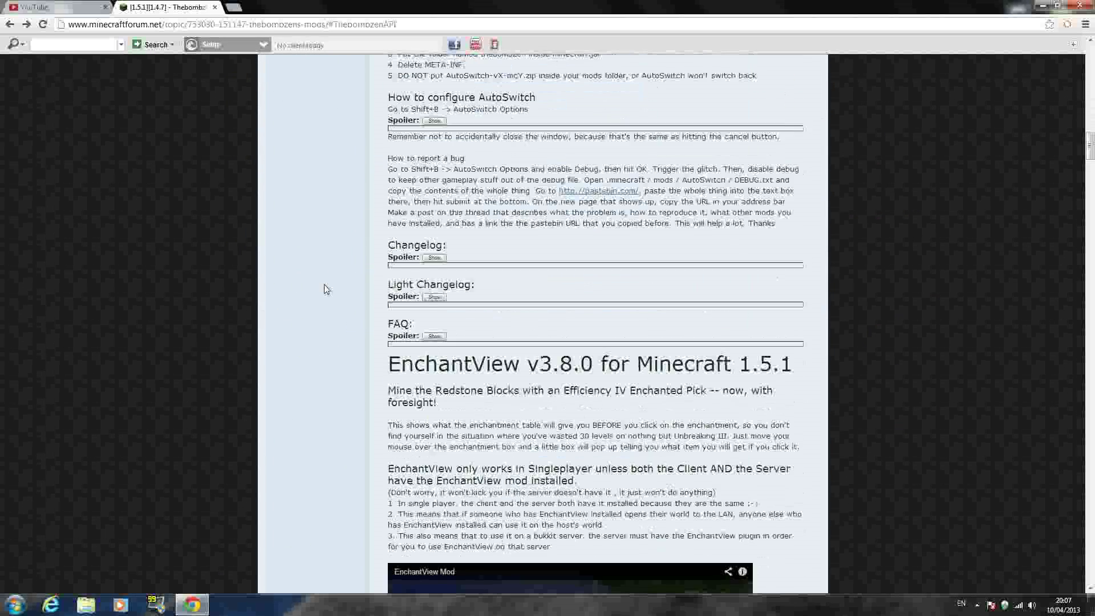
scroll(445, 221, "down", 5)
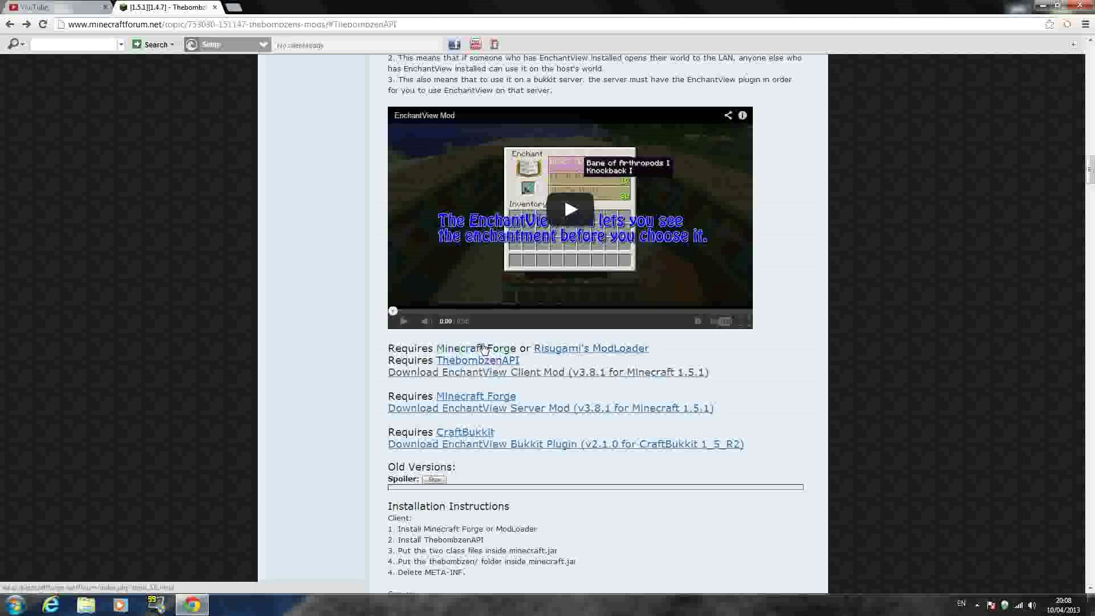
Download the Recommended Universal build from the Minecraft Forge page, then go back to the thread.
left_click(484, 348)
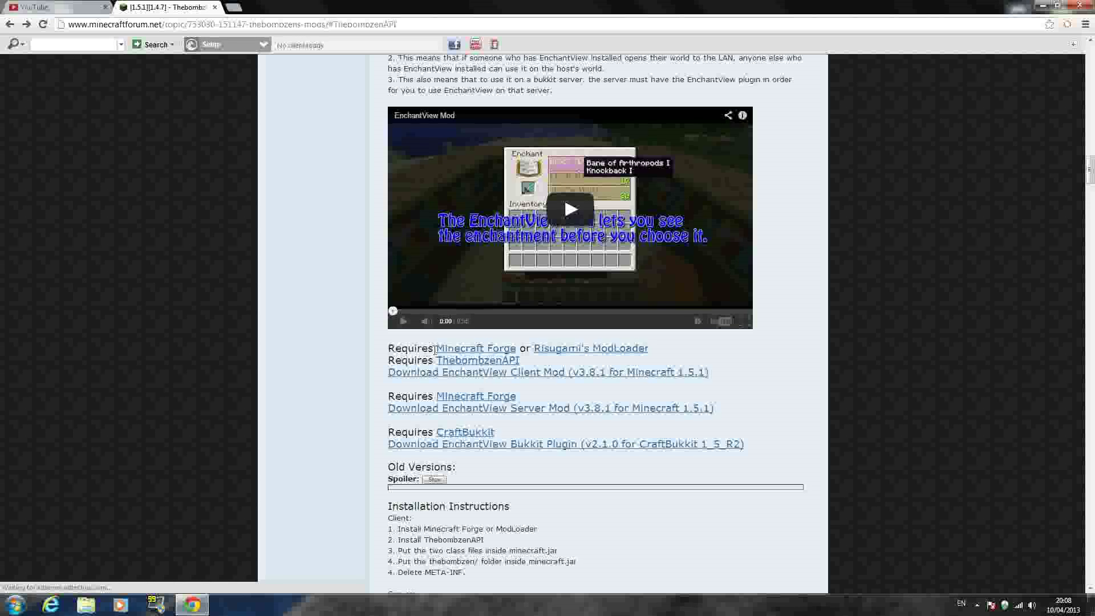
left_click(483, 349)
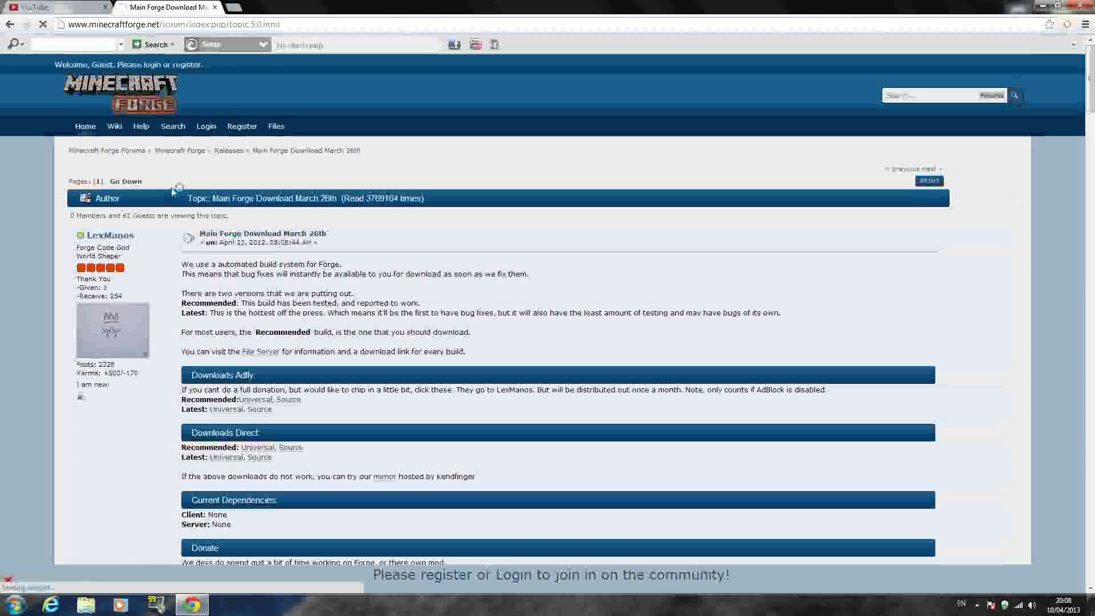
scroll(349, 243, "down", 1)
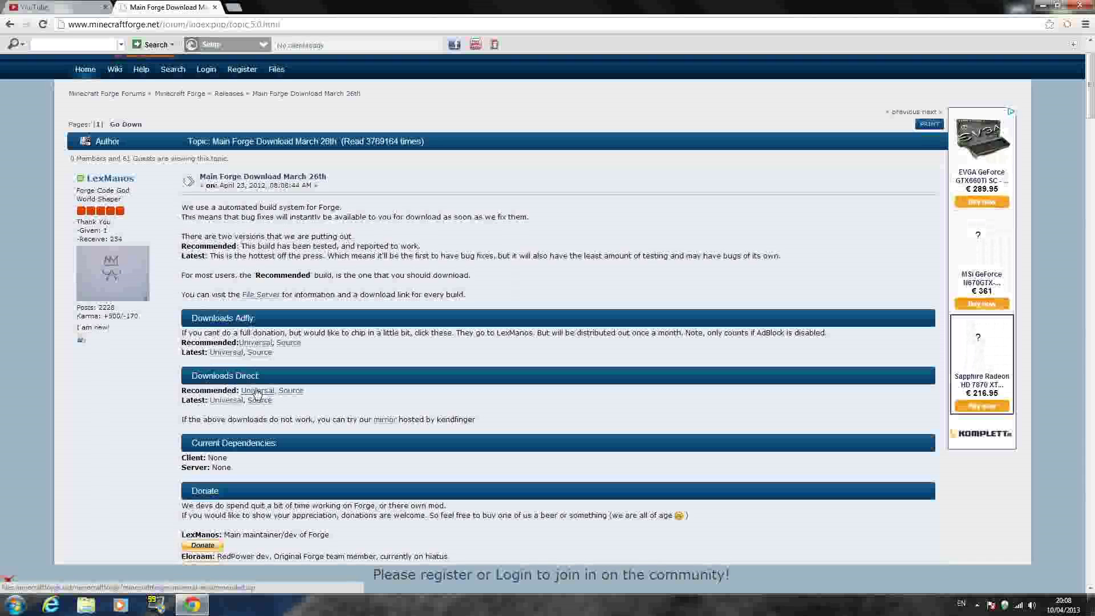
left_click(260, 393)
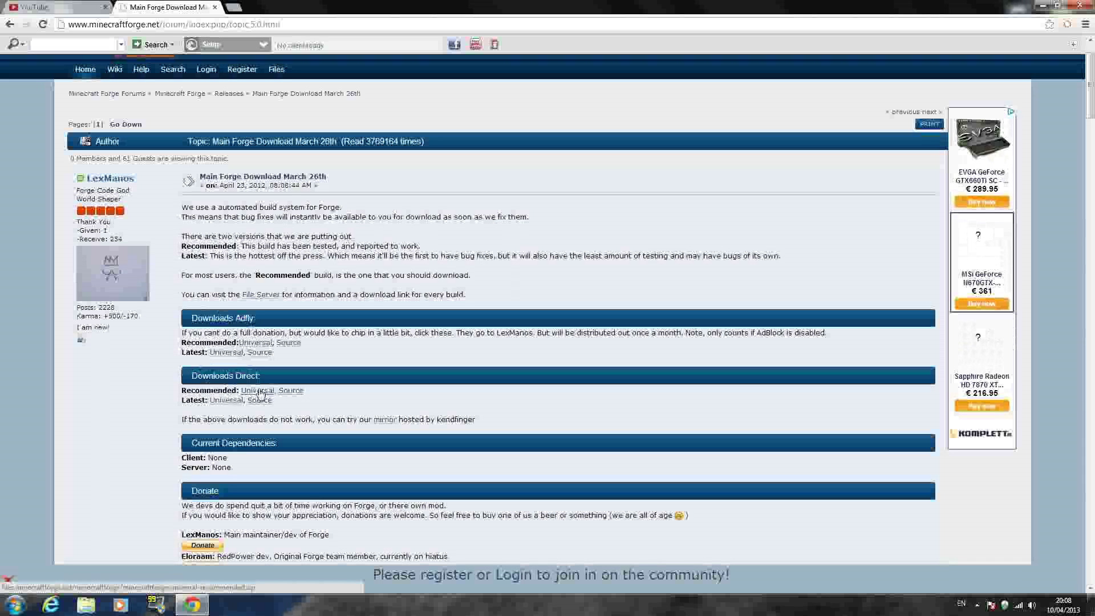
left_click(9, 25)
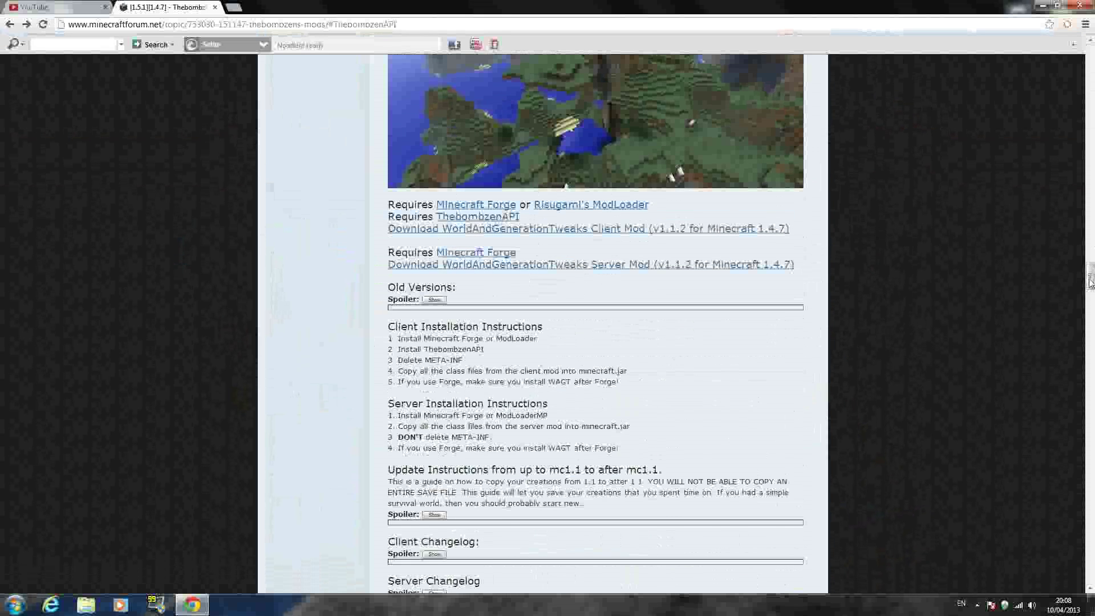
Jump to the ThebombzenAPI section and start the 'v1.2.1 for Minecraft 1.5.1' download.
left_click_drag(1089, 279, 1088, 184)
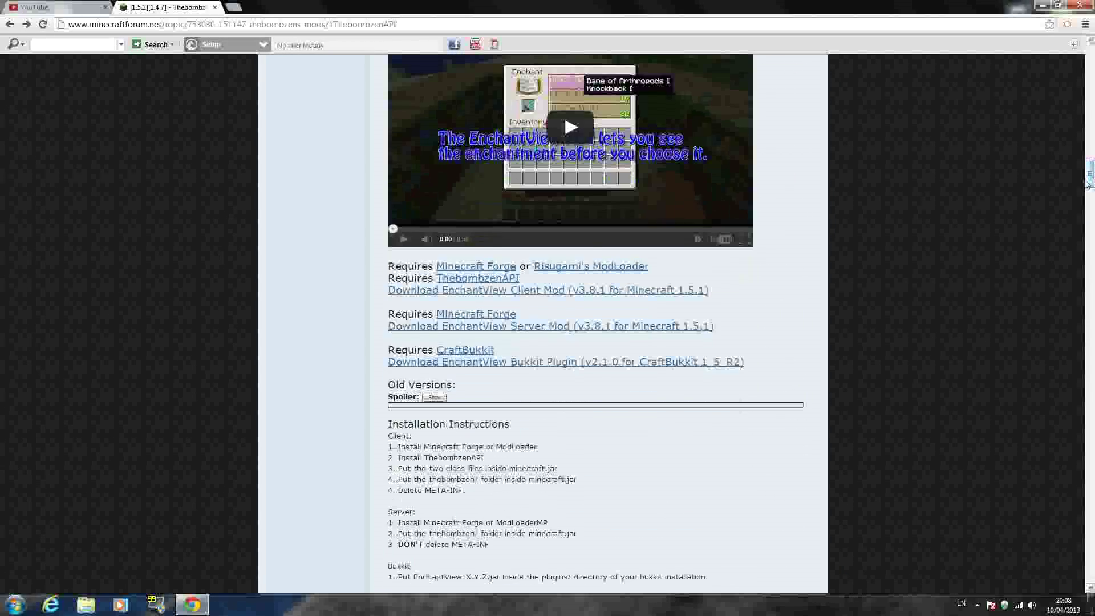
left_click(496, 281)
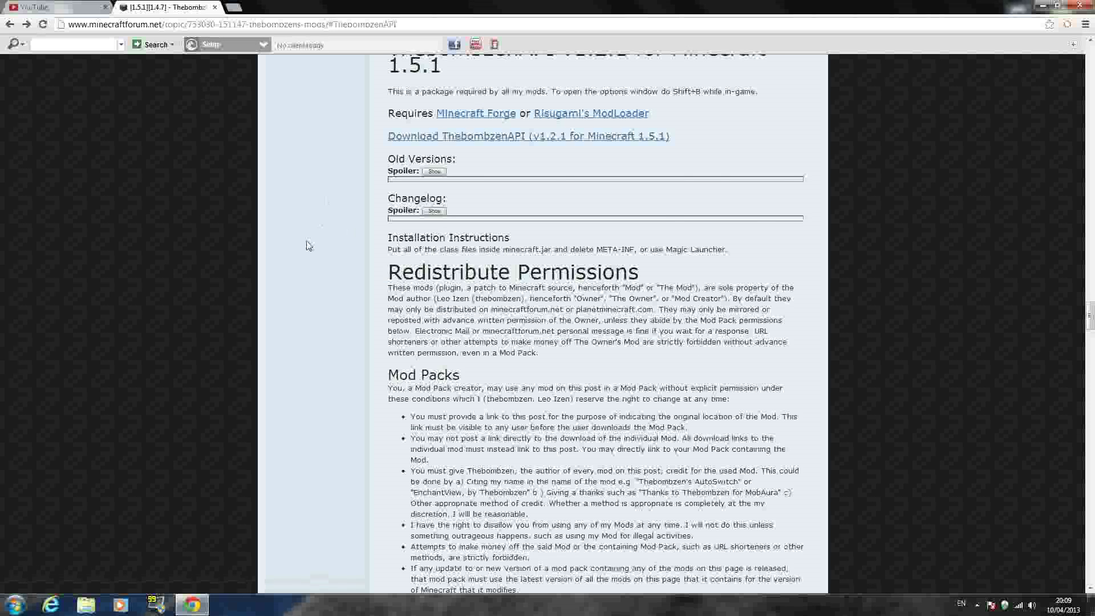
scroll(308, 245, "up", 3)
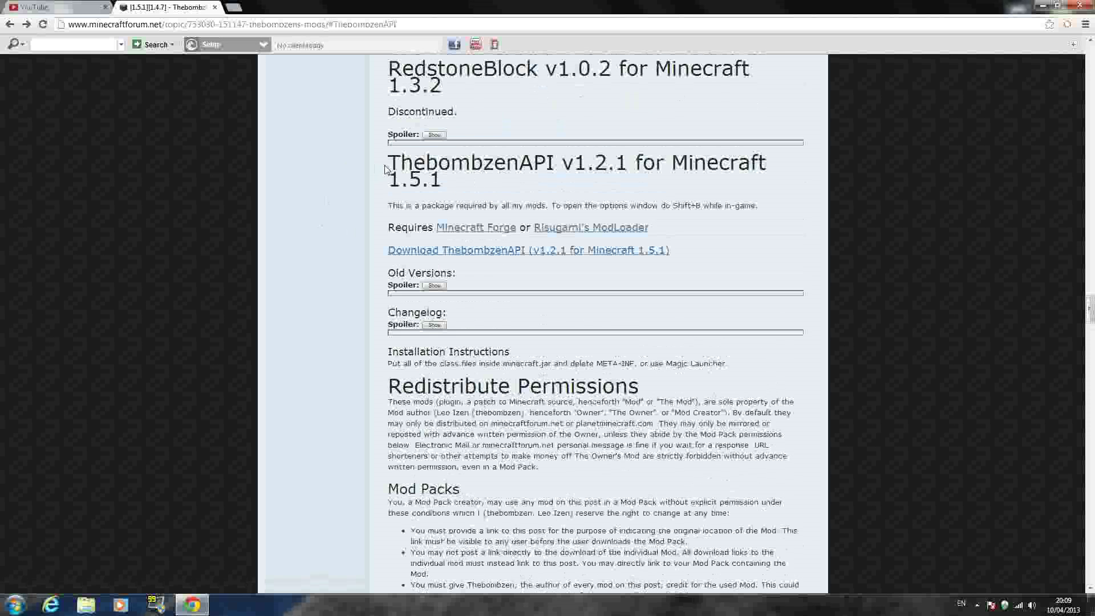
left_click_drag(386, 171, 767, 168)
left_click(287, 192)
scroll(285, 191, "up", 4)
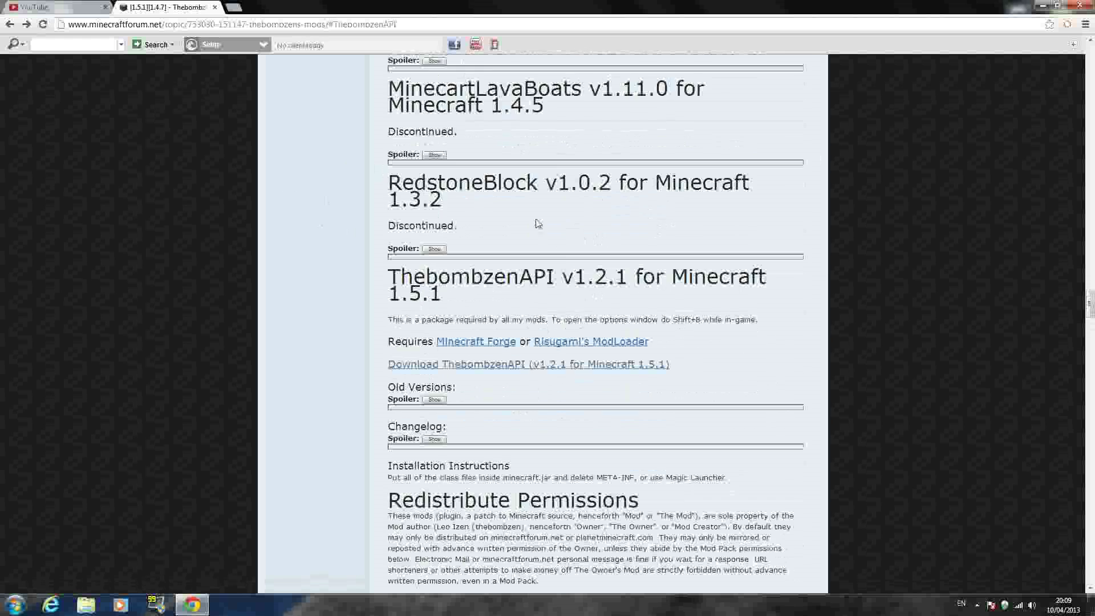
scroll(593, 294, "up", 6)
scroll(593, 295, "up", 3)
scroll(593, 295, "down", 9)
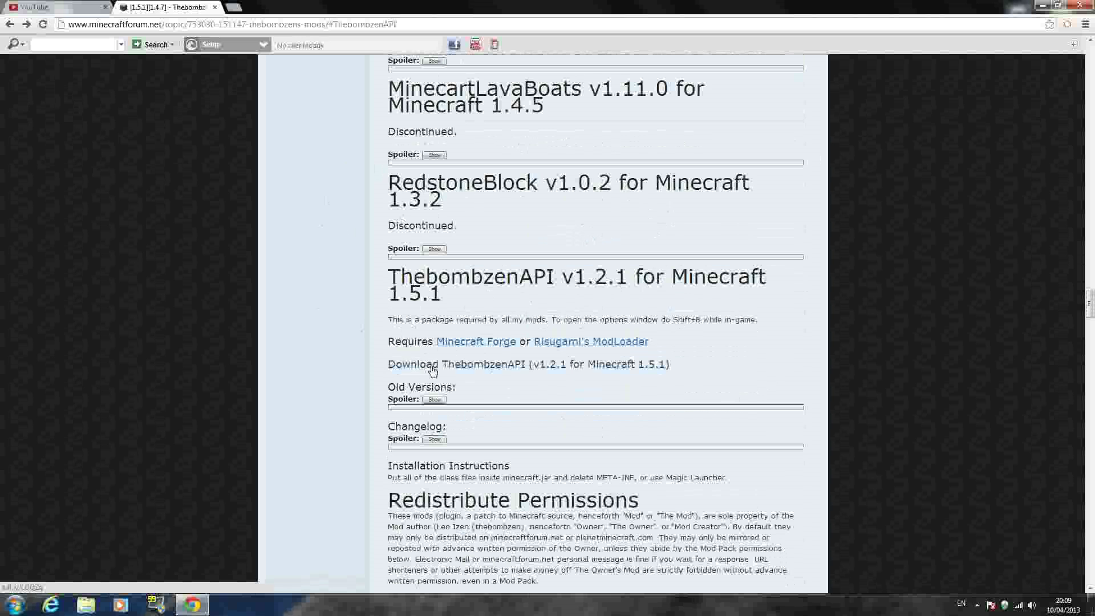
left_click(517, 371)
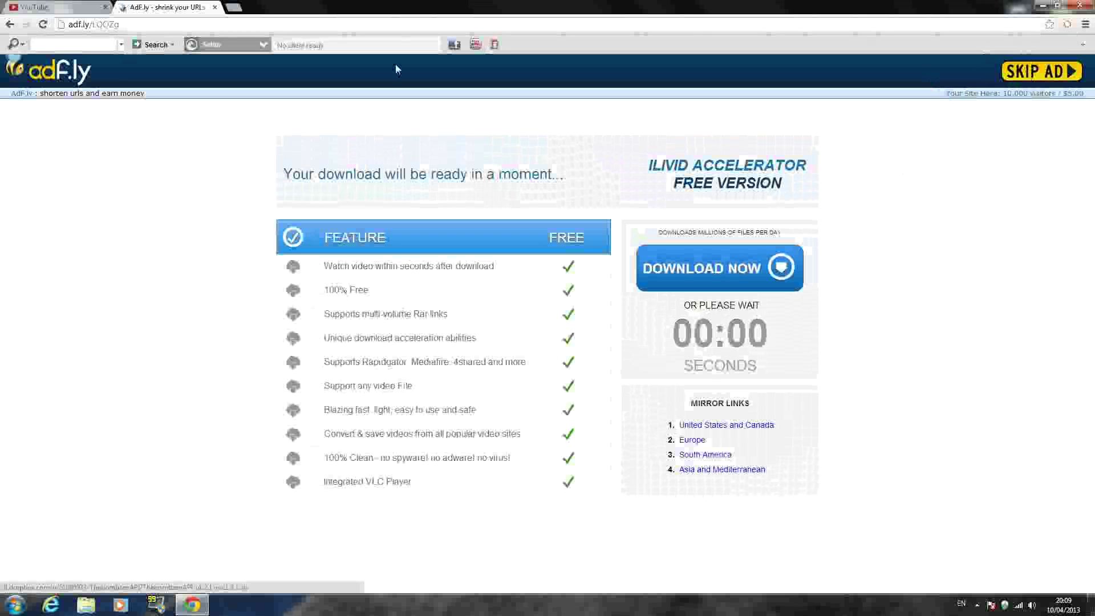
Leave the adf.ly ad page and scroll down Thebombzen's forum thread.
left_click(9, 24)
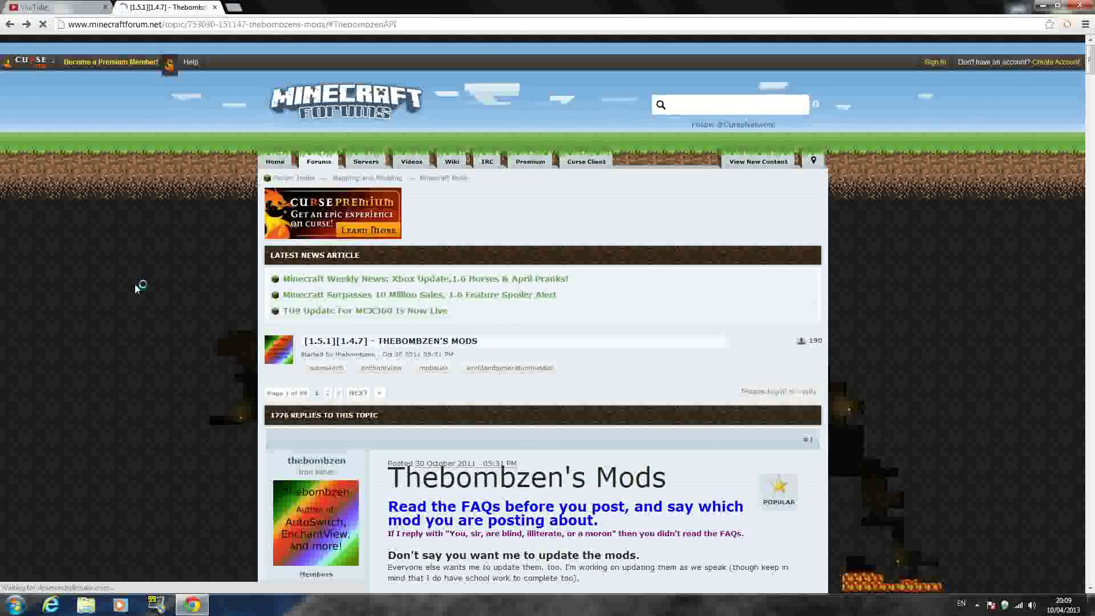
scroll(137, 285, "down", 7)
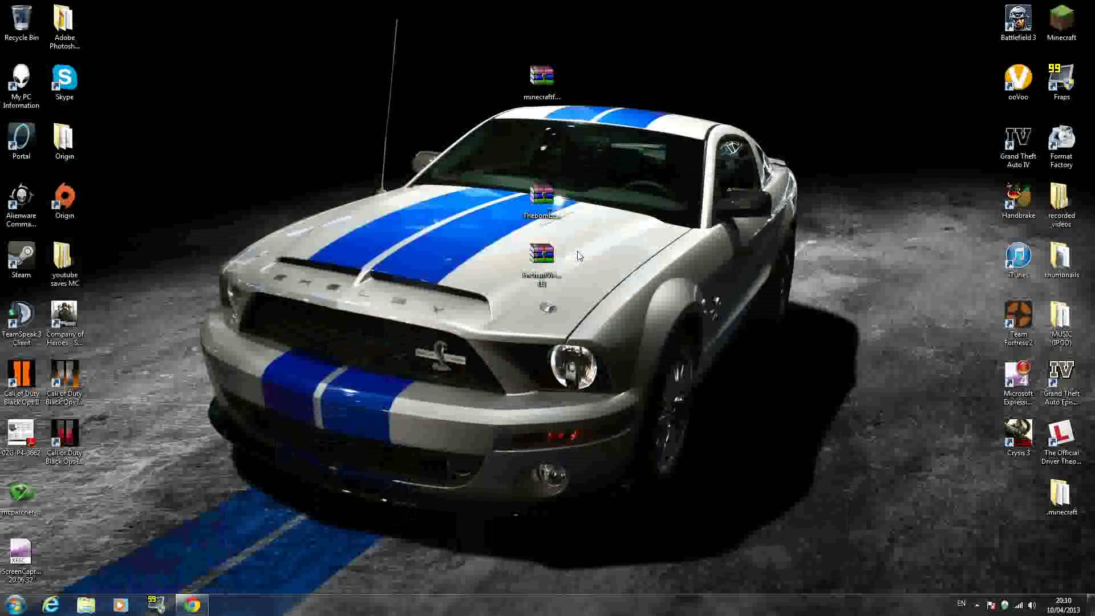
Move the Thebombzen and minecraftforge archives beside the EnchantView archive on the desktop.
left_click(552, 270)
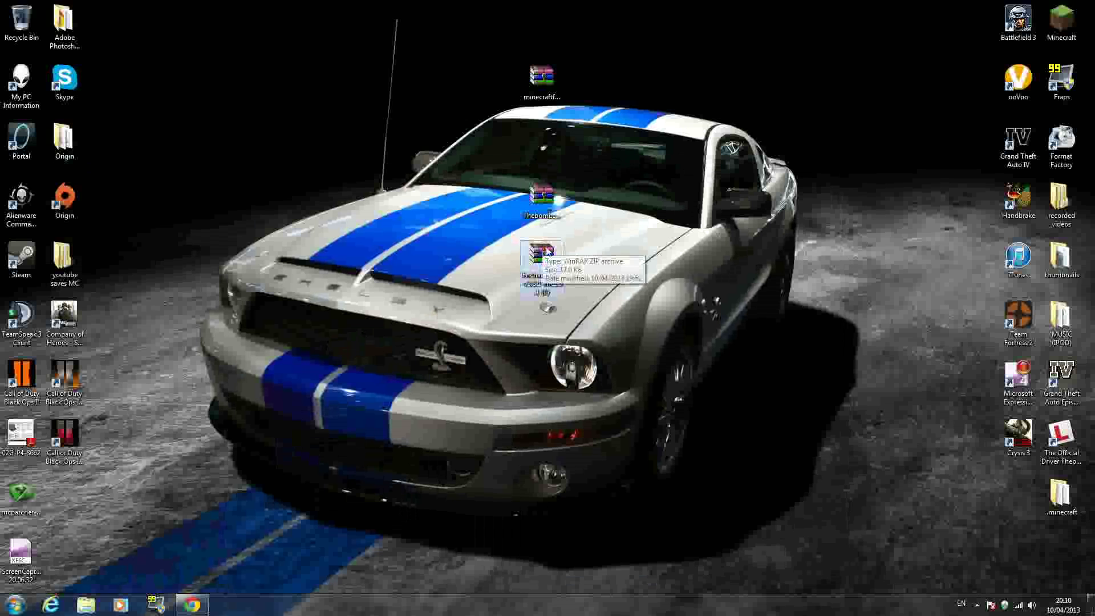
left_click_drag(542, 206, 450, 264)
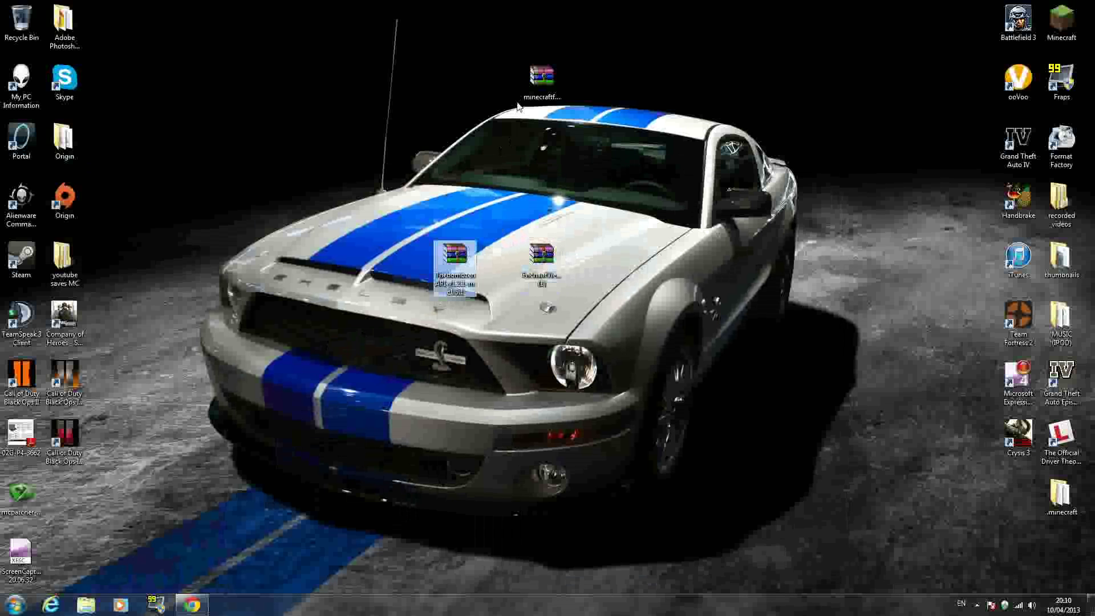
left_click_drag(541, 77, 411, 263)
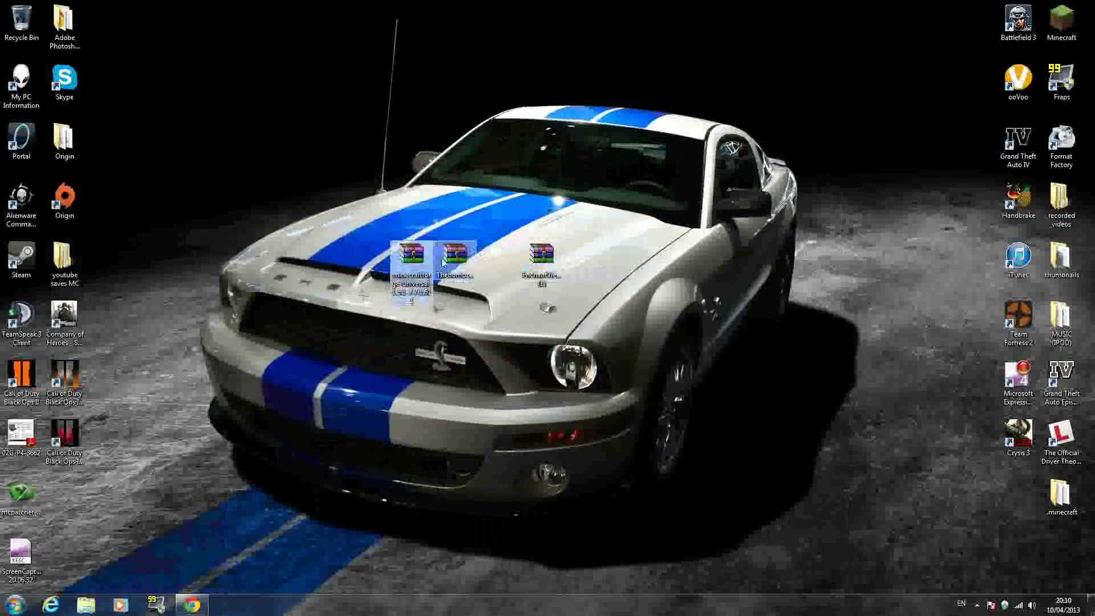
Search %appdata% from the Start menu to open the Roaming folder.
left_click(22, 611)
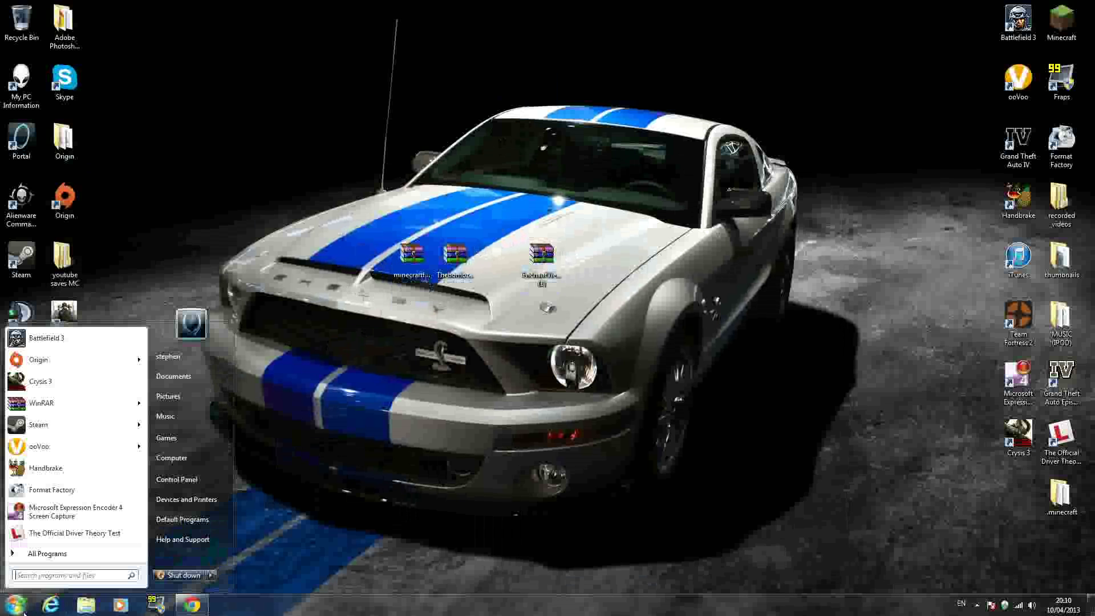
left_click(49, 575)
type("%app")
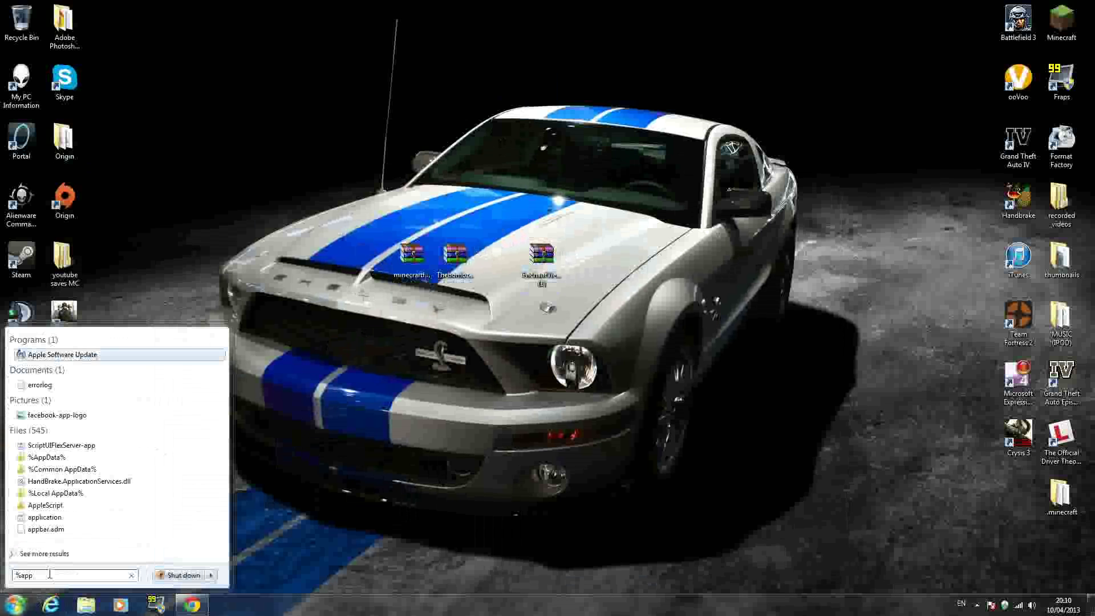
type("data%")
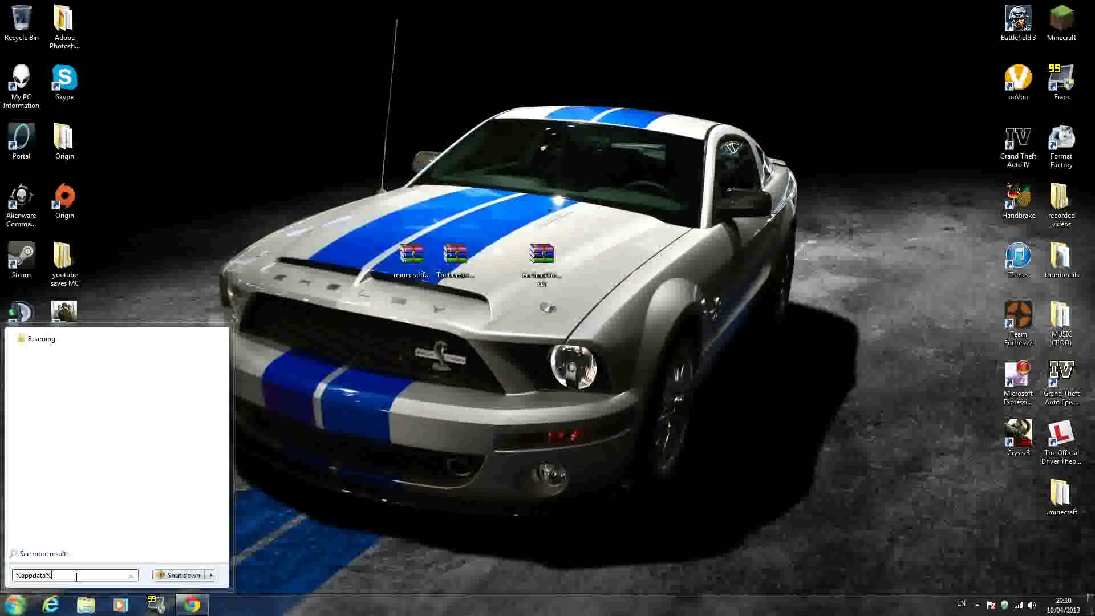
key("Return")
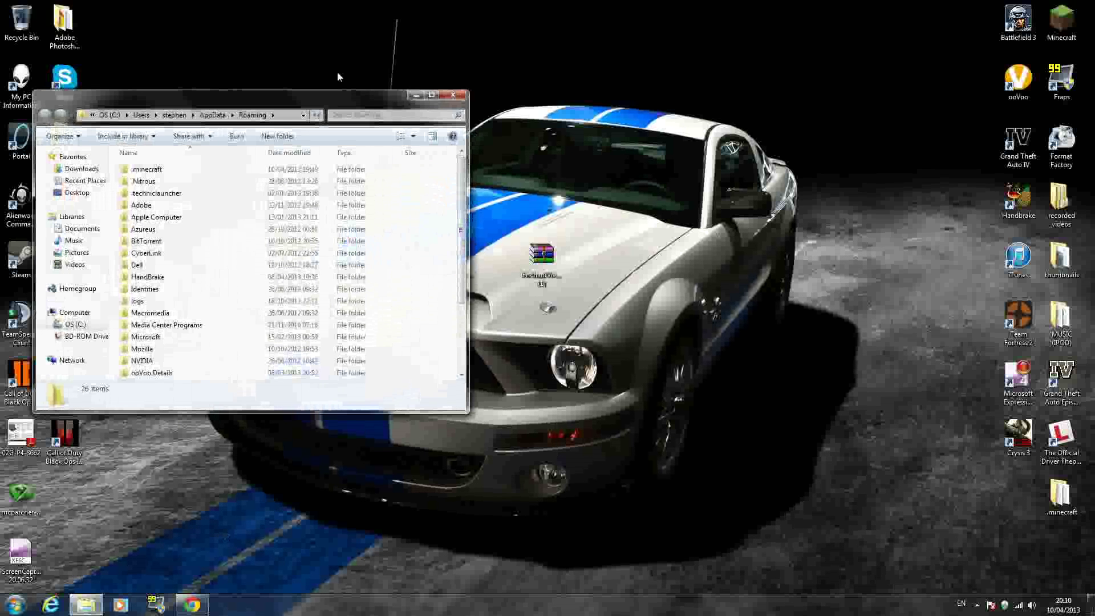
Open .minecraft\bin and show the Open with choices for the minecraft jar file.
double_click(213, 169)
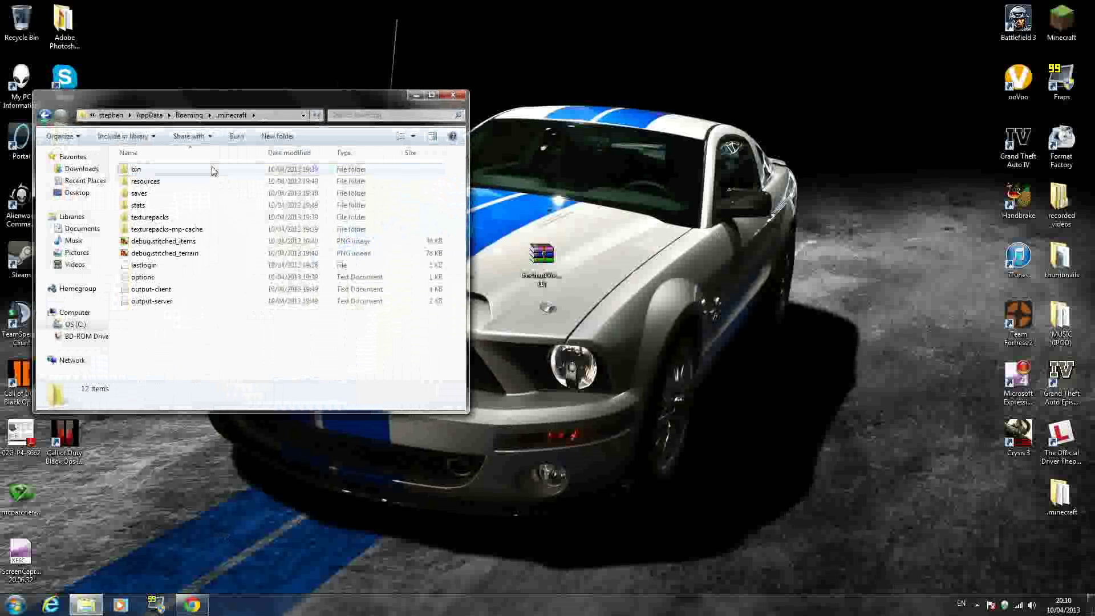
double_click(213, 170)
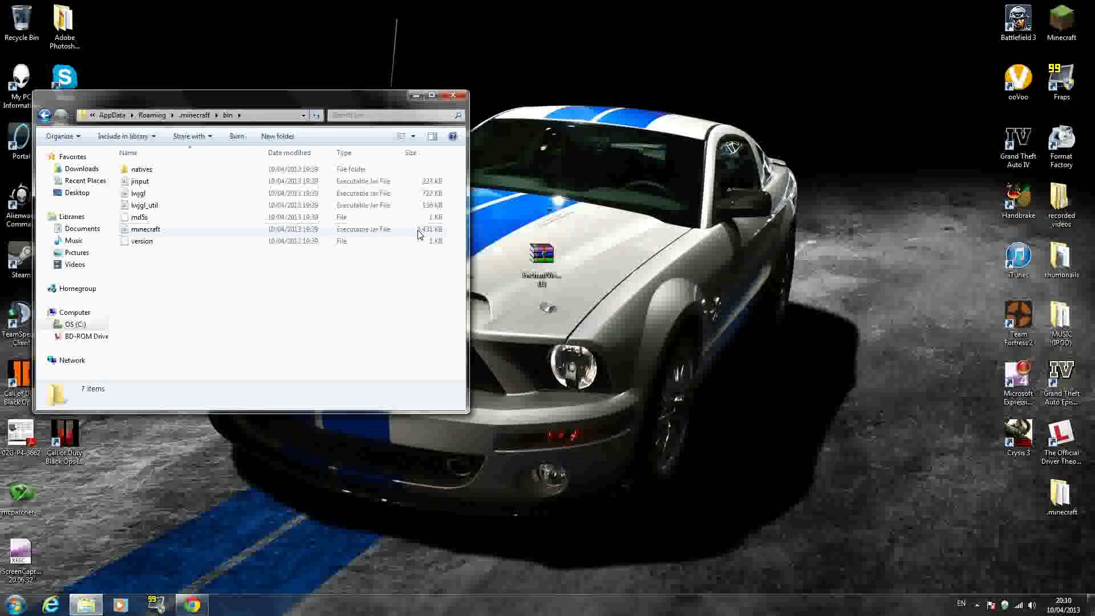
left_click(154, 231)
right_click(158, 229)
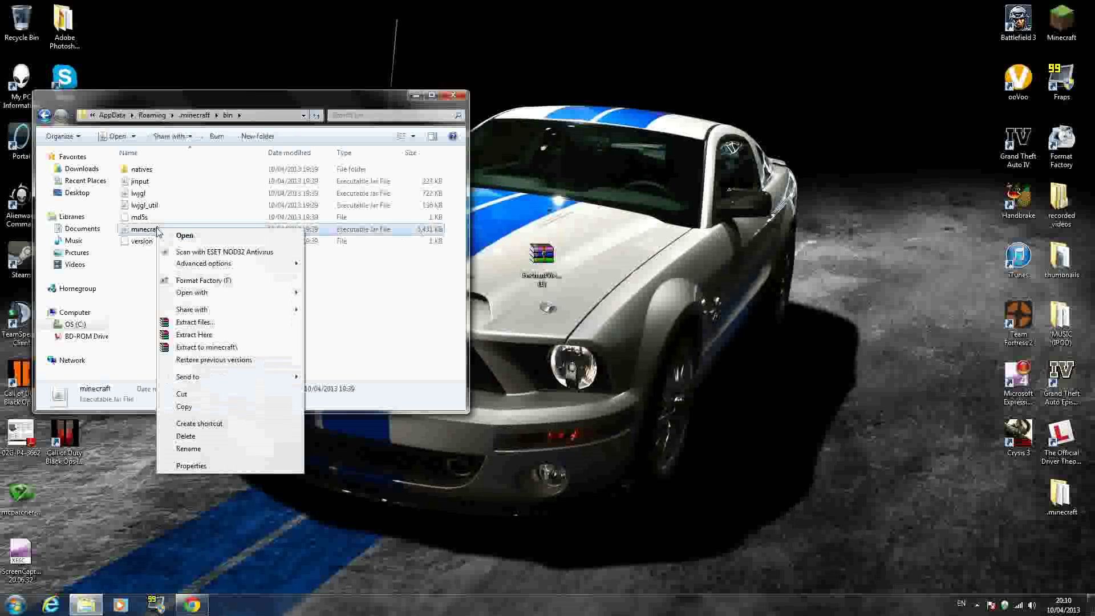
right_click(147, 230)
right_click(146, 230)
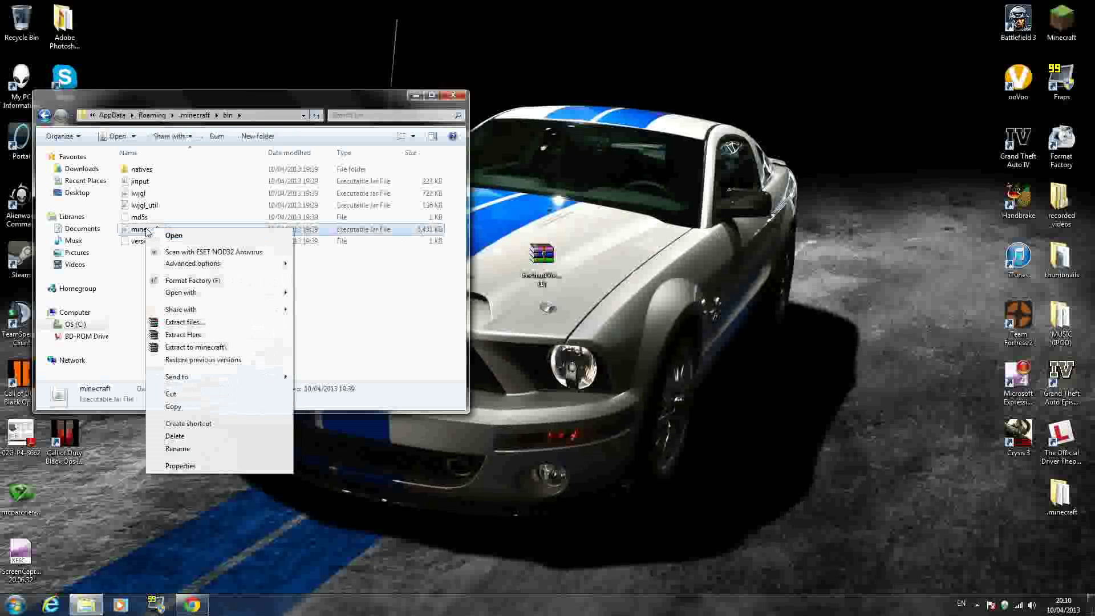
mouse_move(225, 292)
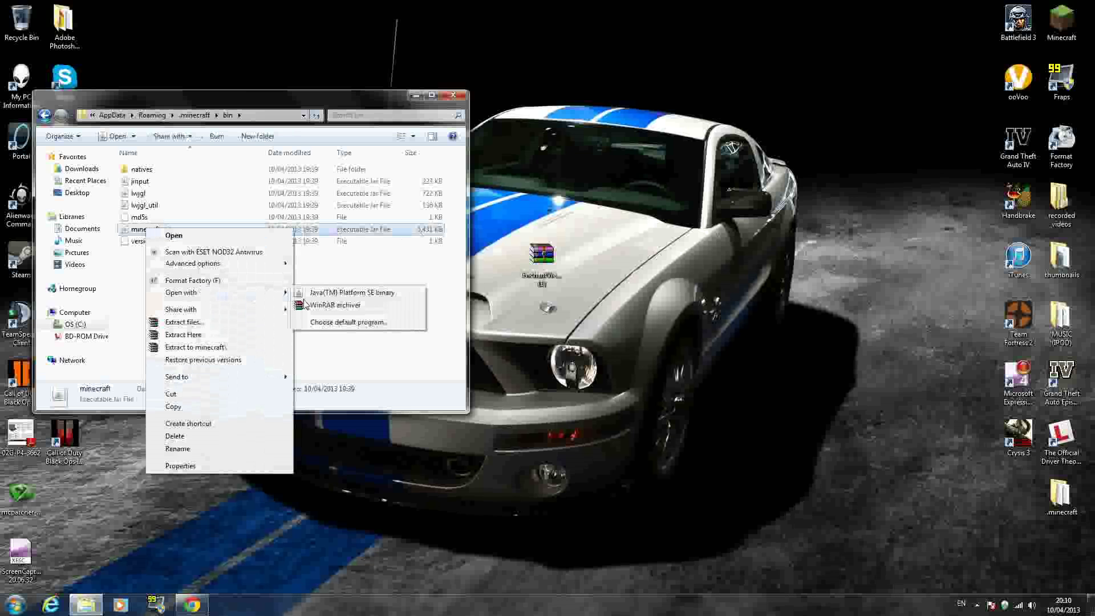
Open minecraft.jar with WinRAR archiver, delete its META-INF folder, and move the windows aside.
left_click(376, 308)
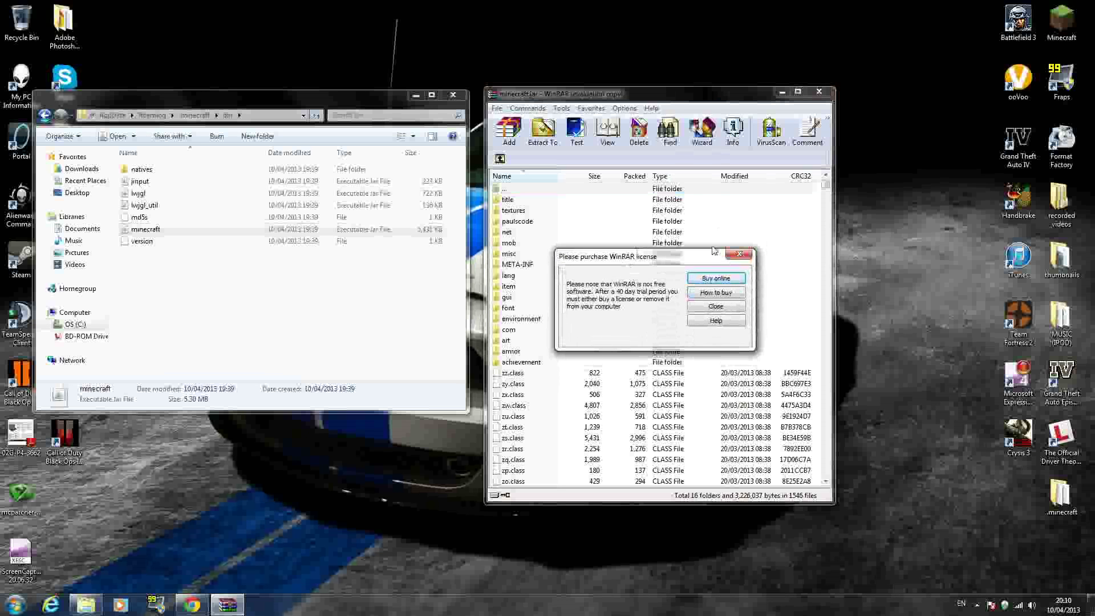
left_click(740, 253)
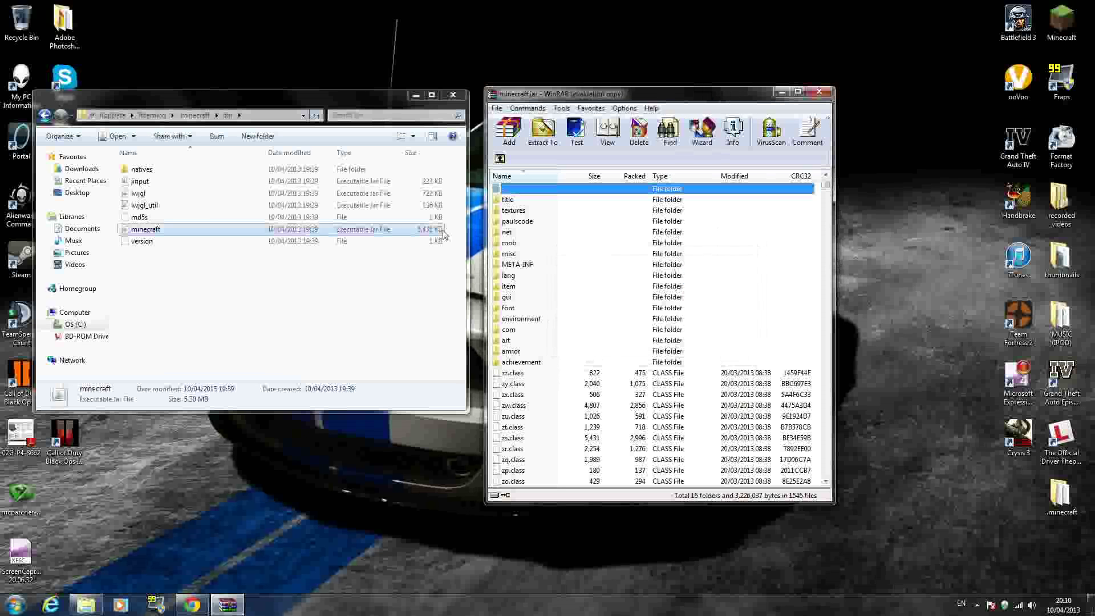
left_click(529, 265)
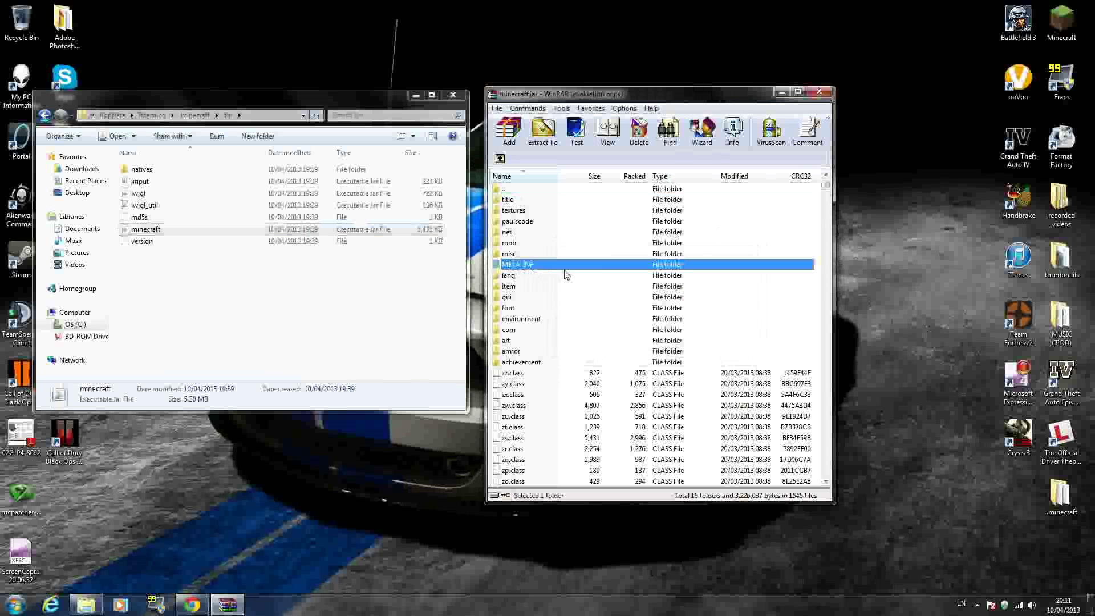
key("Delete")
key("Return")
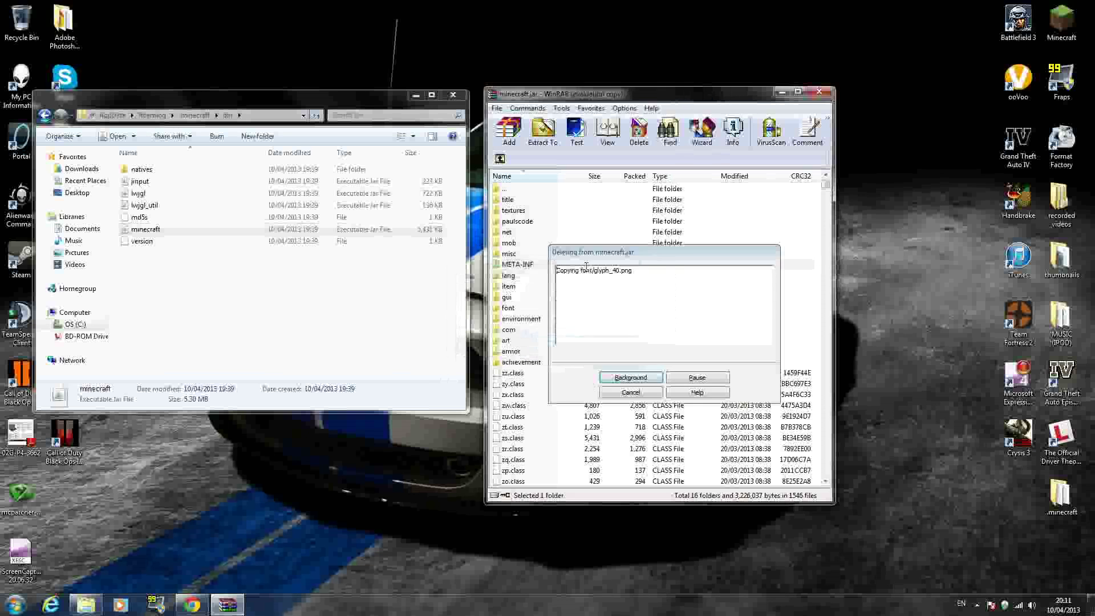
left_click_drag(676, 101, 850, 112)
left_click_drag(374, 100, 442, 319)
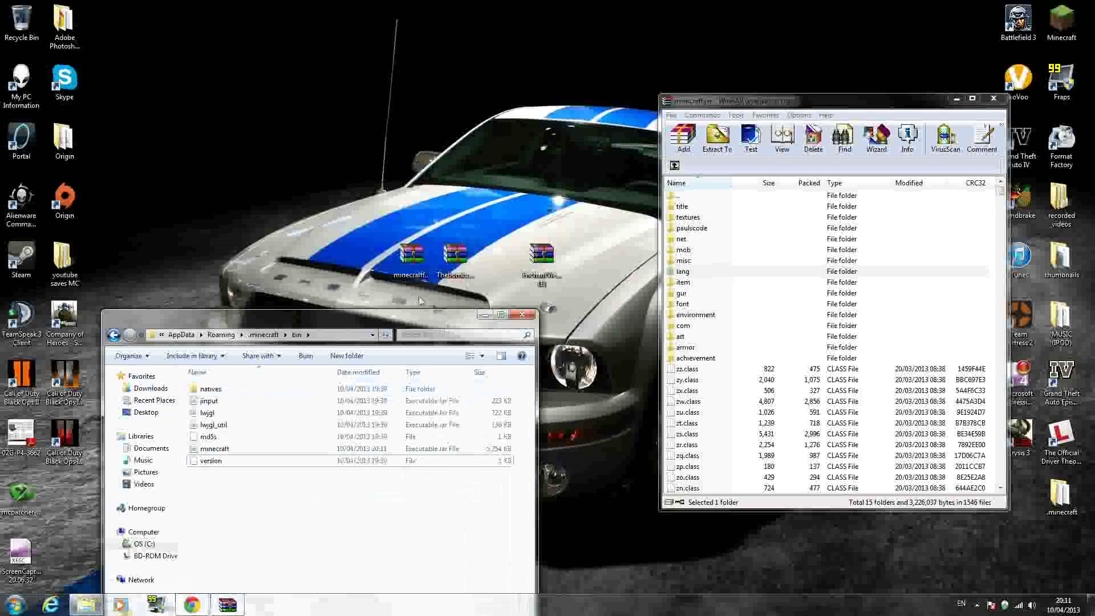
Copy every entry of the minecraftforge zip into minecraft.jar, then close the Forge archive.
double_click(411, 275)
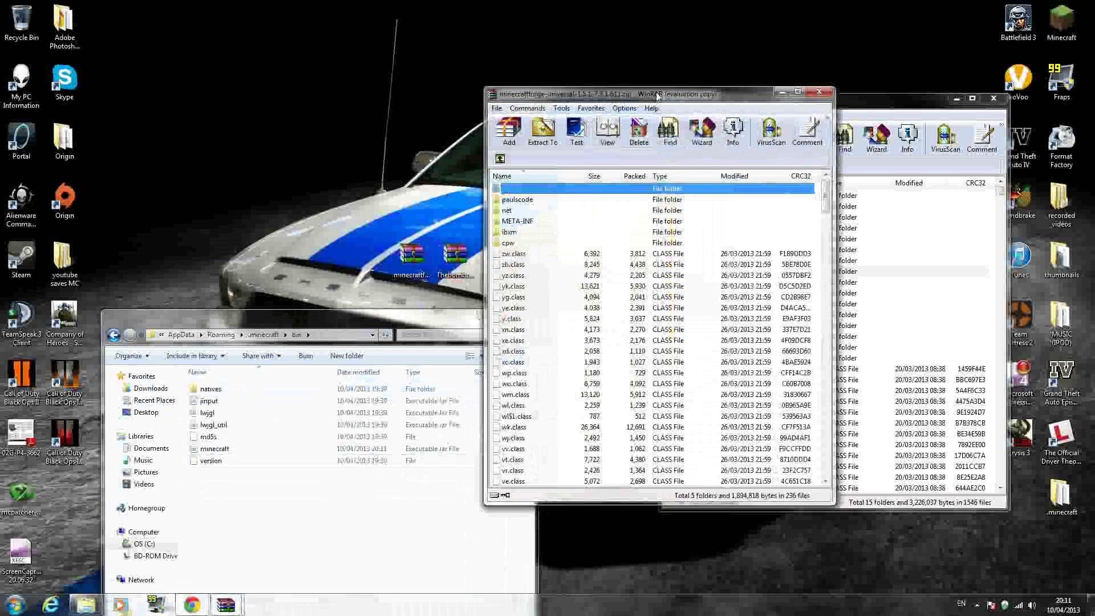
left_click_drag(652, 102, 412, 113)
left_click(495, 265)
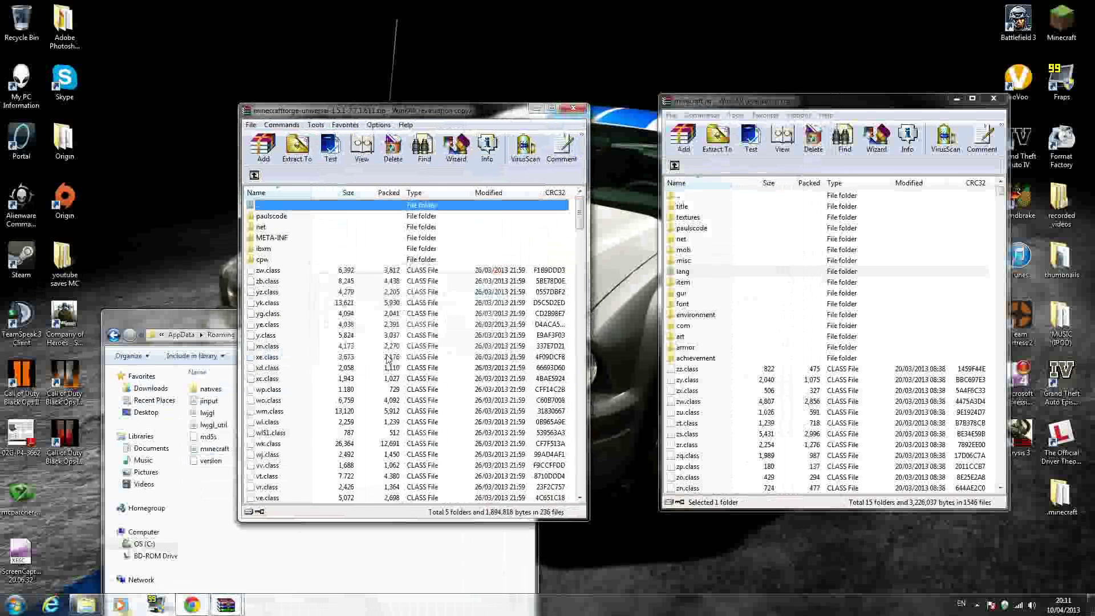
left_click(384, 348)
right_click(379, 303)
left_click(397, 310)
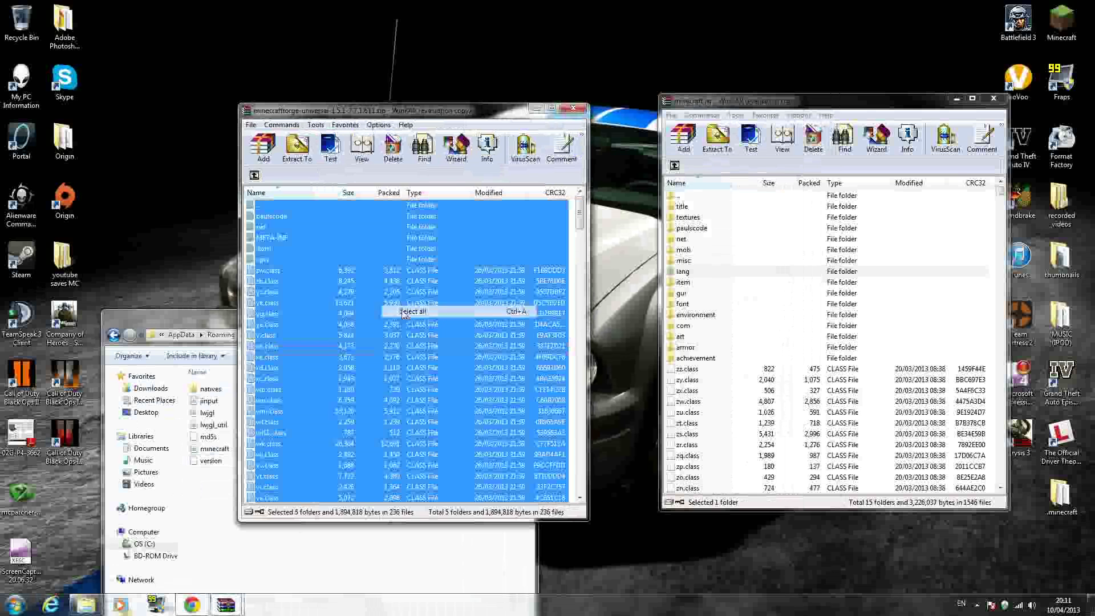
left_click_drag(384, 329, 801, 442)
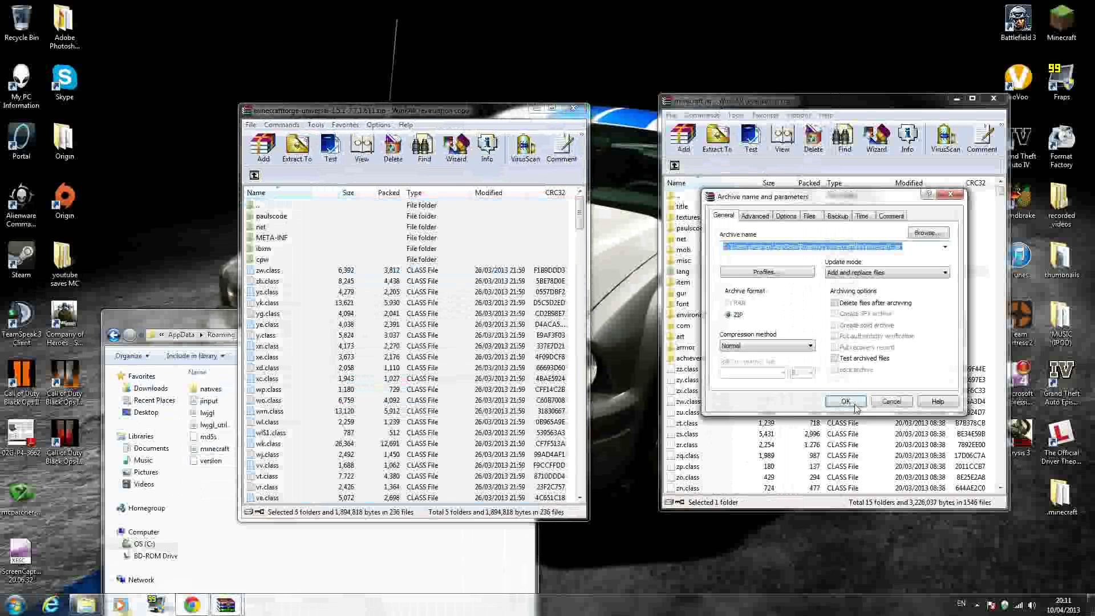
left_click(856, 407)
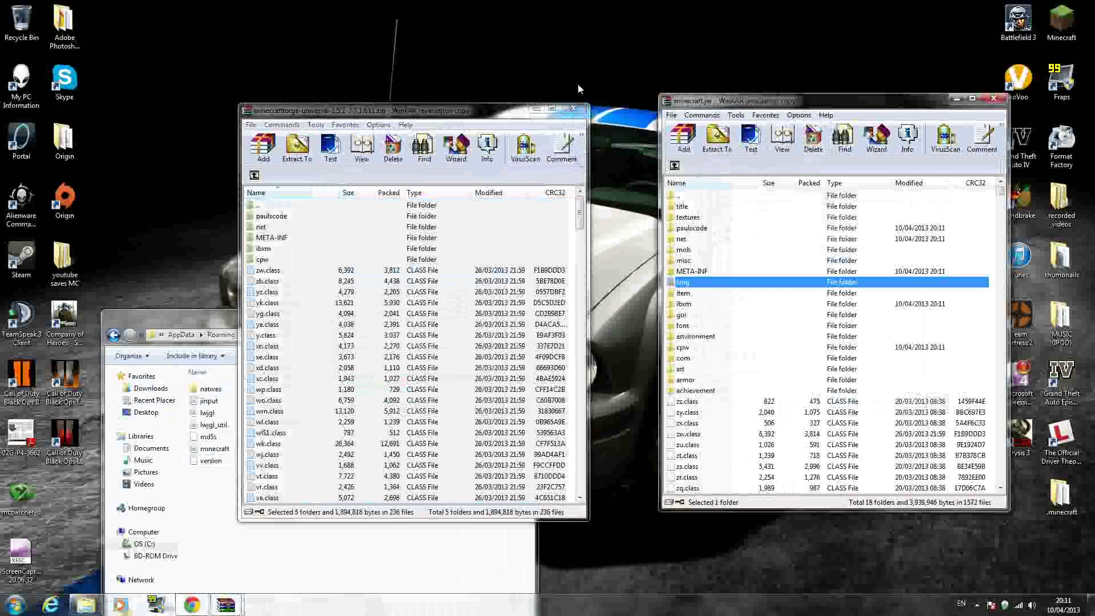
left_click(573, 108)
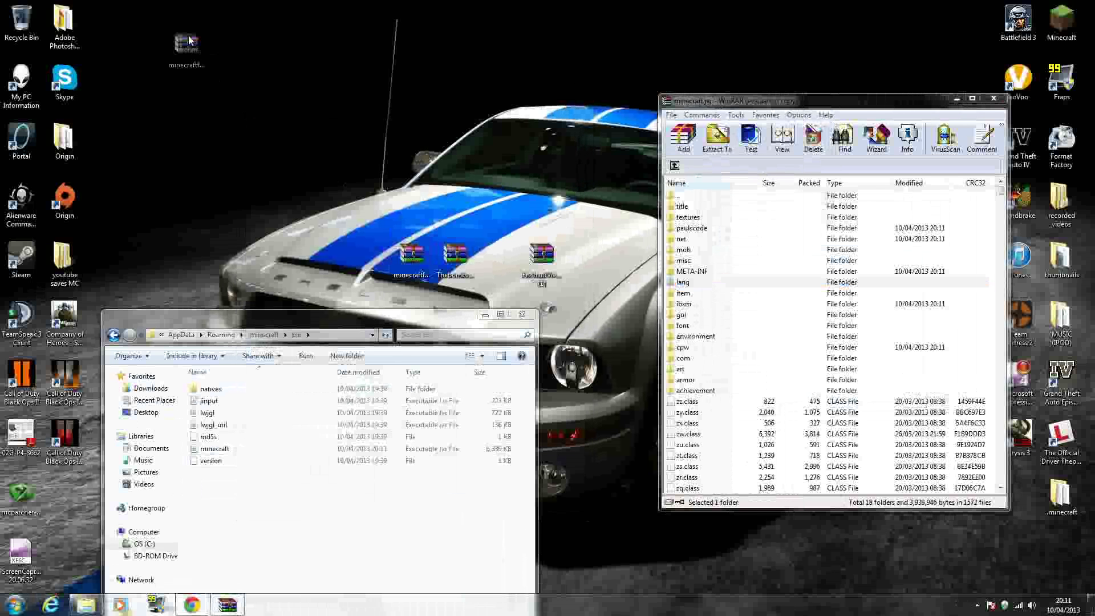
left_click(464, 251)
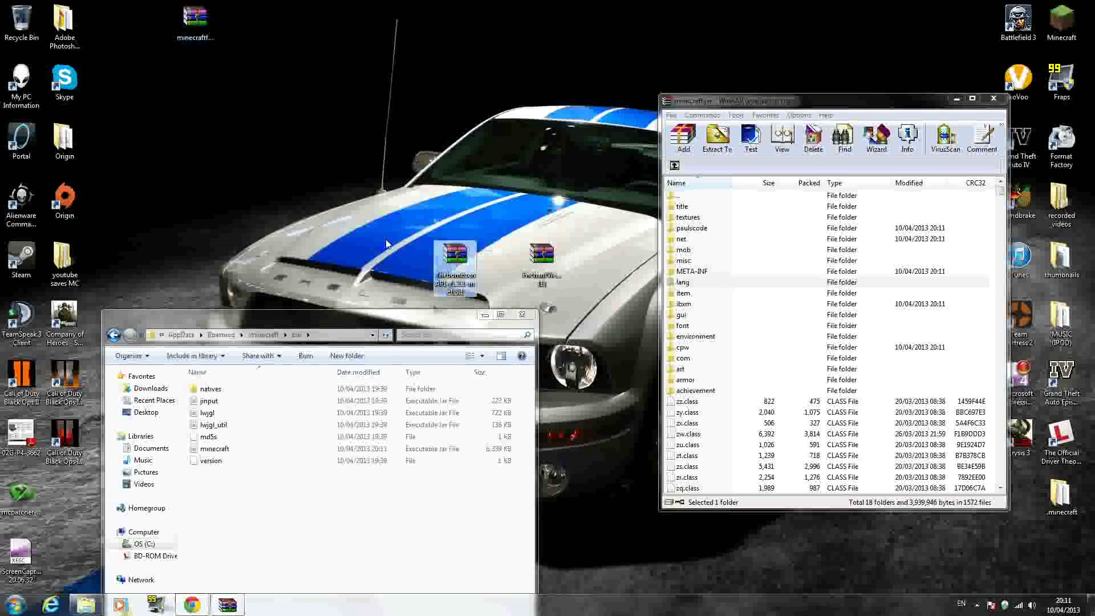
Add the four ThebombzenAPI class files into minecraft.jar and close that archive.
double_click(457, 255)
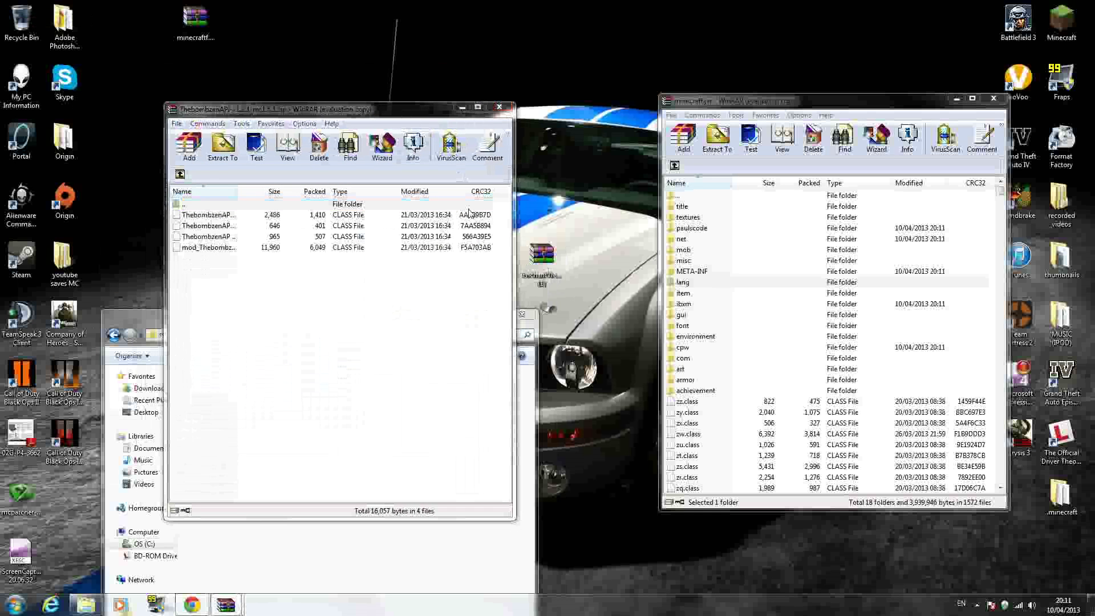
left_click(436, 264)
left_click_drag(331, 269, 312, 220)
left_click_drag(260, 245, 788, 441)
left_click(850, 403)
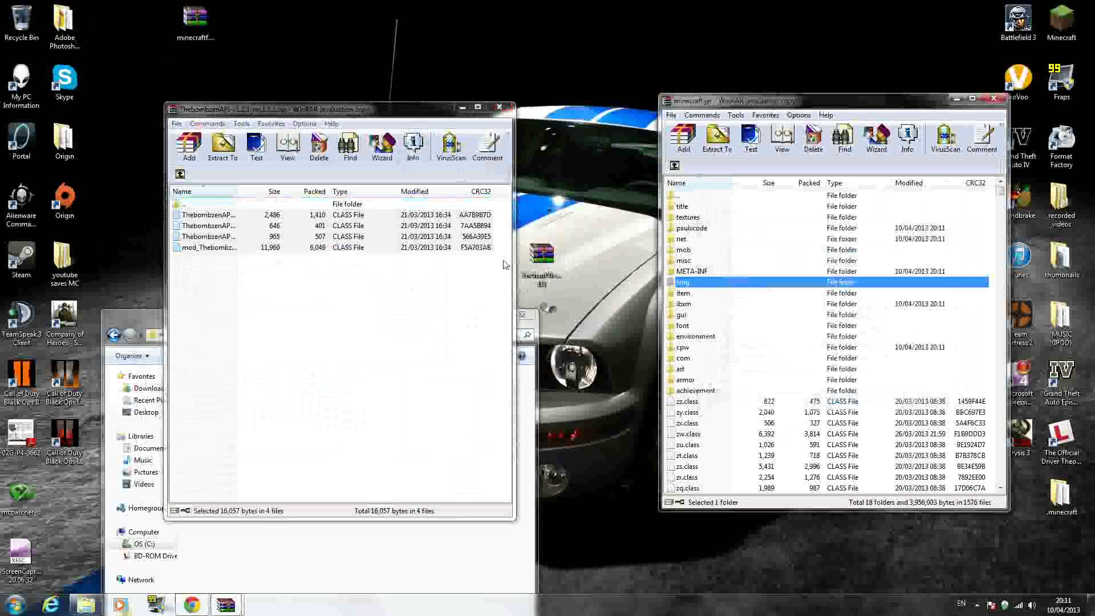
left_click(499, 106)
Add the nine EnchantView class files into minecraft.jar.
double_click(542, 260)
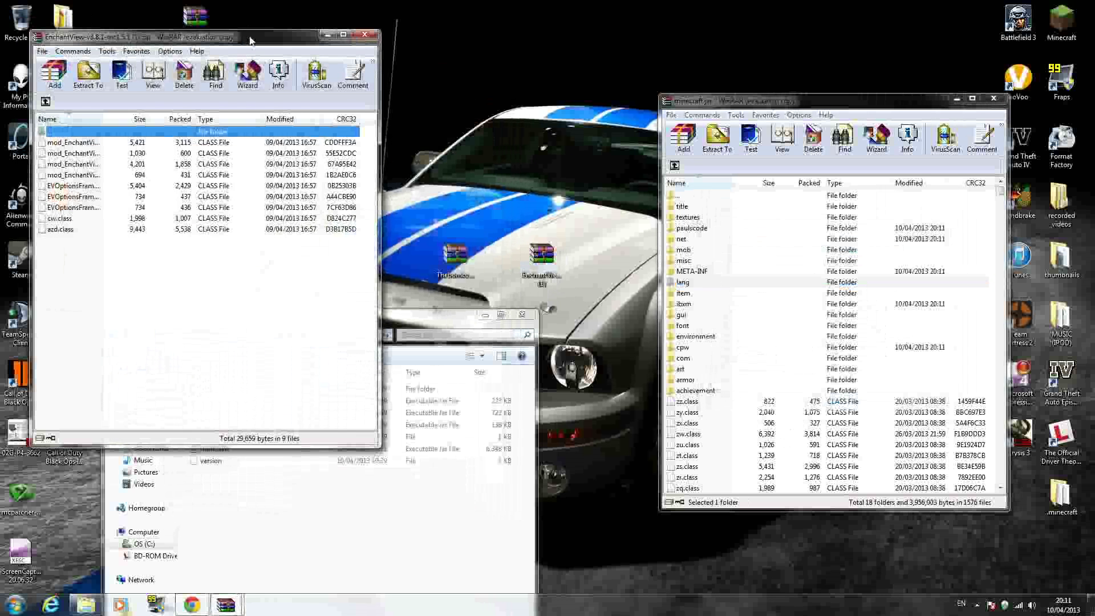
left_click_drag(251, 42, 338, 131)
left_click(295, 197)
left_click_drag(334, 339, 853, 444)
right_click(318, 245)
left_click(317, 245)
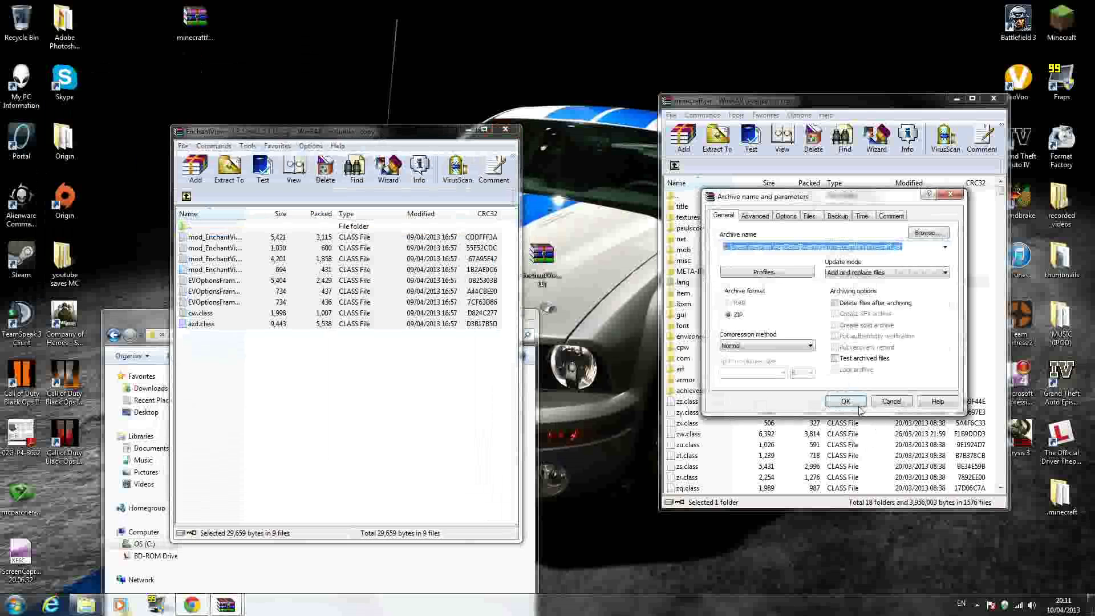
left_click(859, 404)
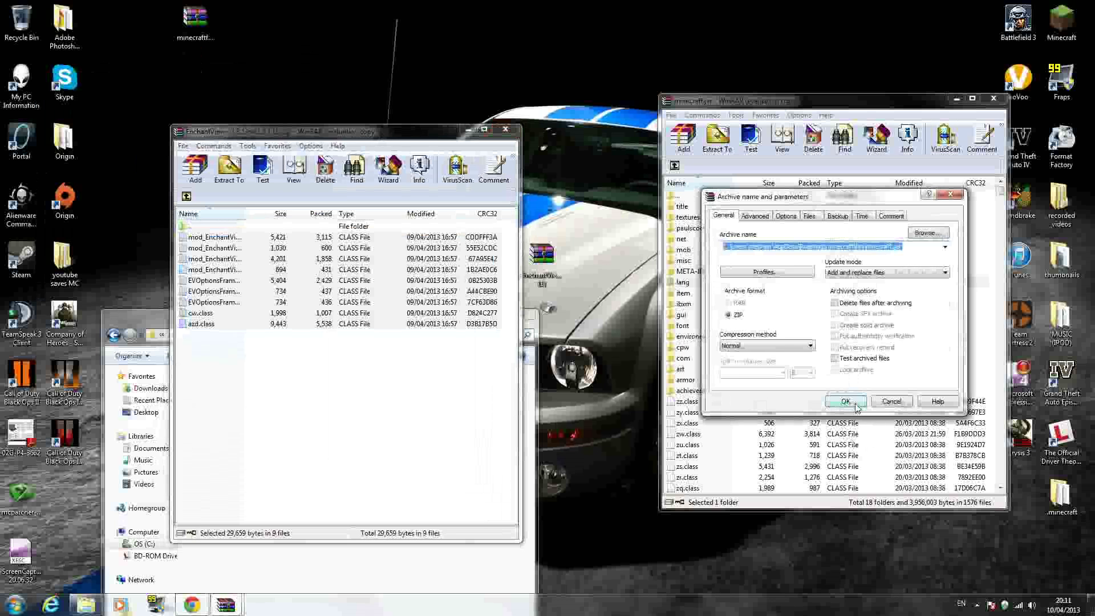
Close the EnchantView and minecraft.jar WinRAR windows and the bin folder window.
left_click(505, 129)
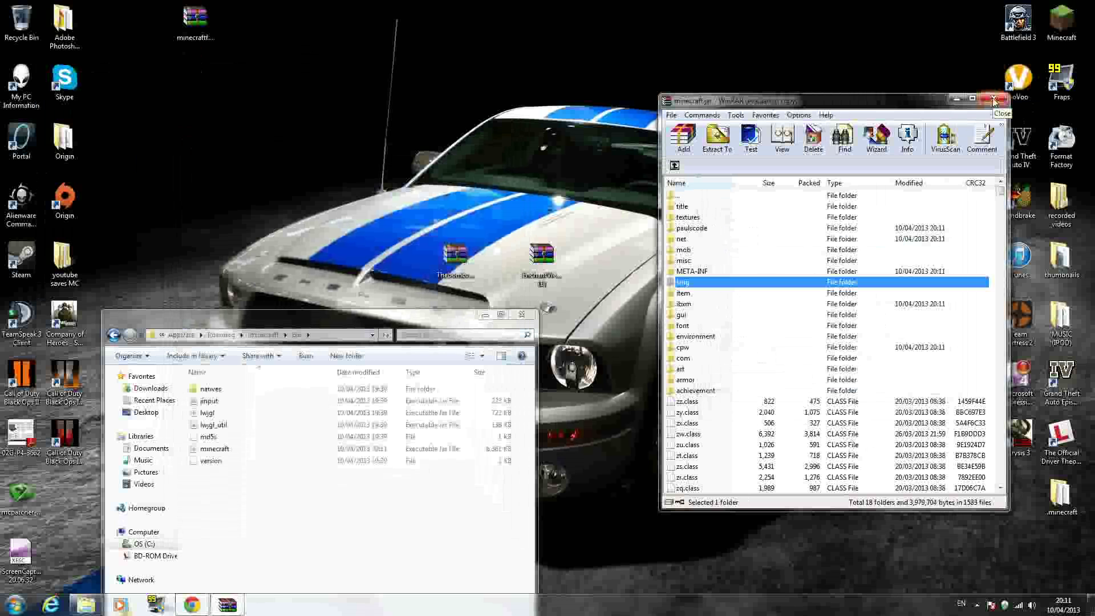
left_click(996, 101)
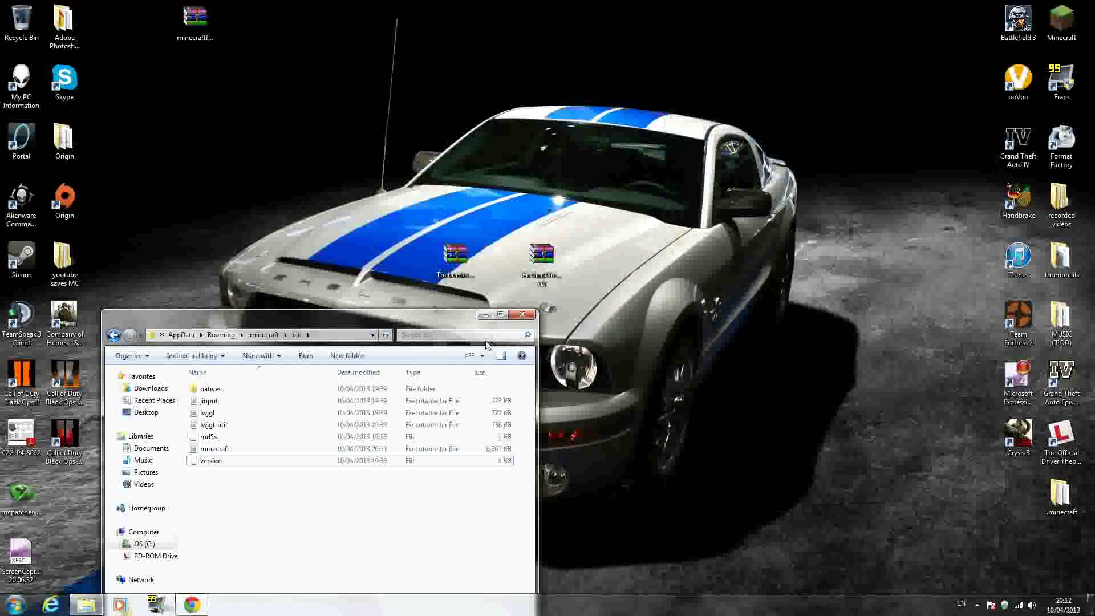
left_click(522, 315)
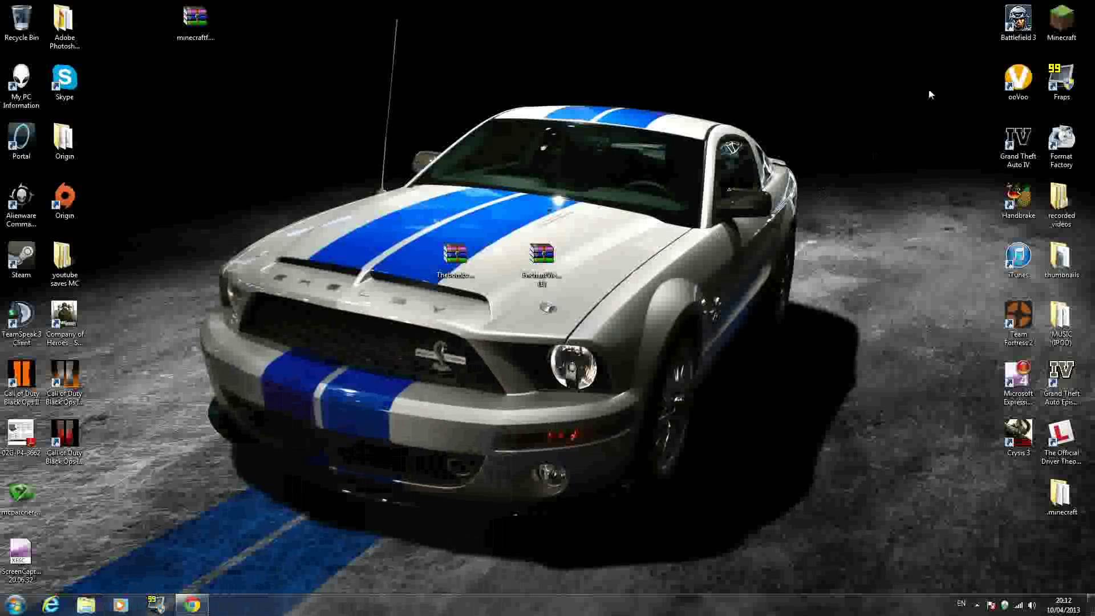
double_click(1077, 24)
Run the Minecraft launcher, log in, wait for Forge setup, and maximise the game window.
left_click(584, 313)
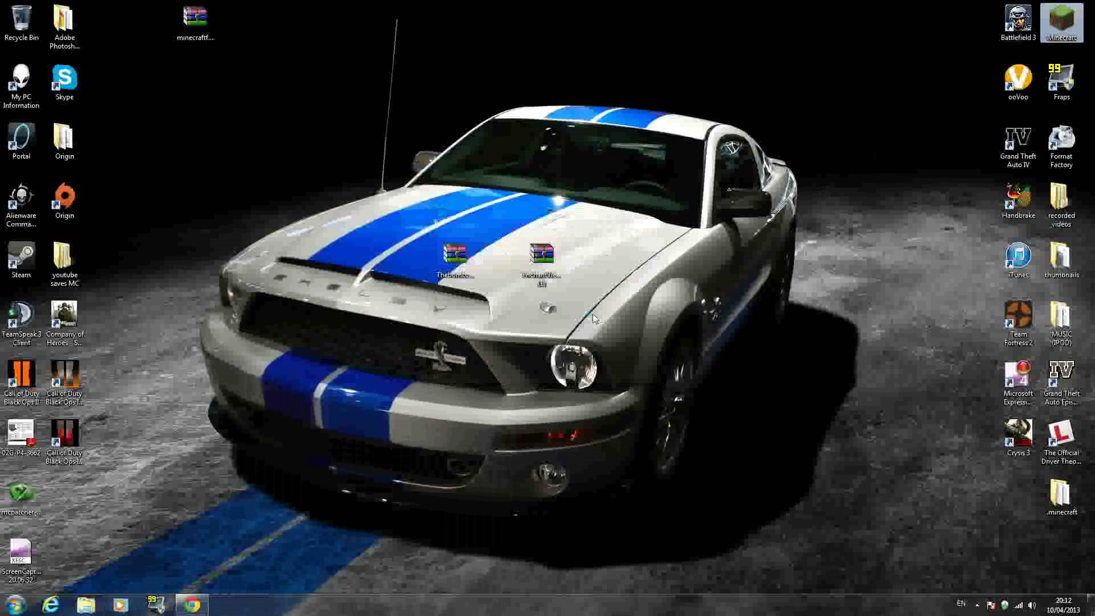
left_click(762, 415)
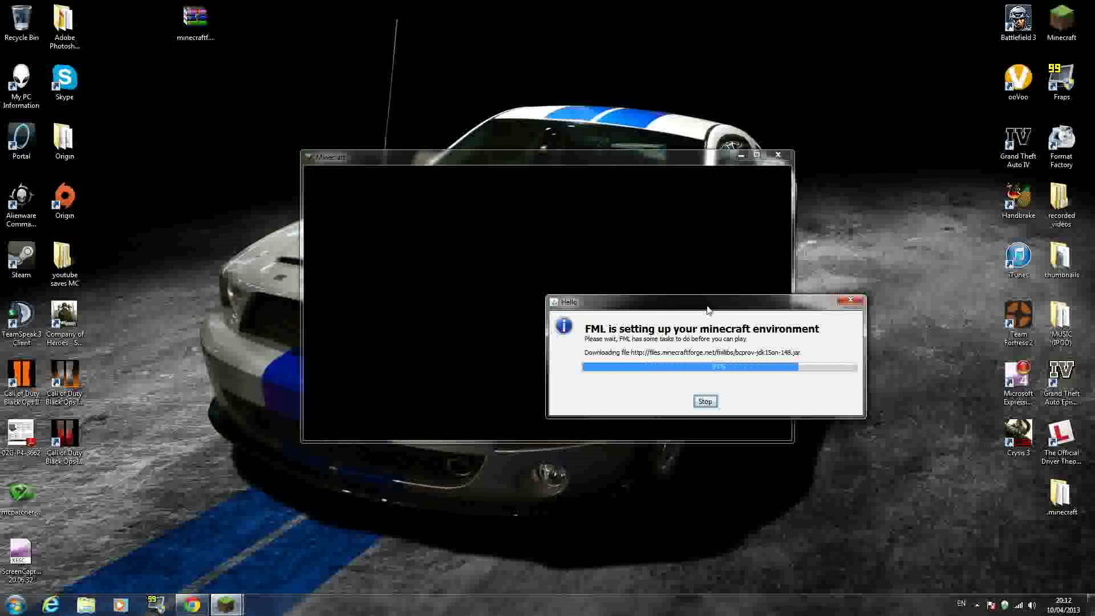
mouse_move(708, 308)
left_mouse_down()
mouse_move(632, 297)
mouse_move(711, 302)
left_mouse_up()
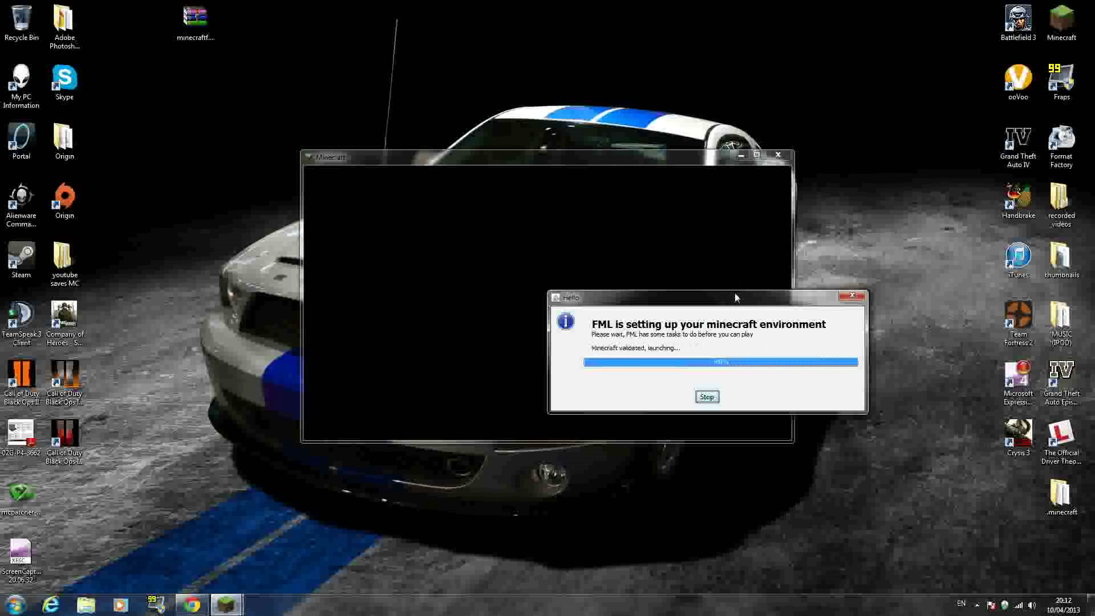
left_click(757, 155)
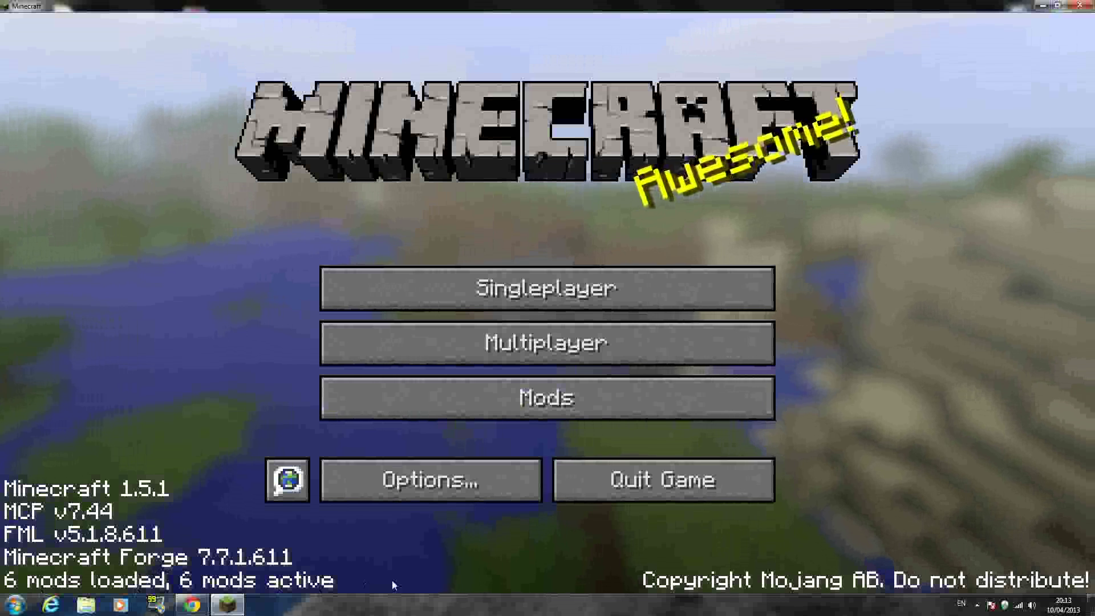
Check that the Mod List includes ThebombzenAPI and both EnchantView mods, then open the Singleplayer world list.
left_click(566, 402)
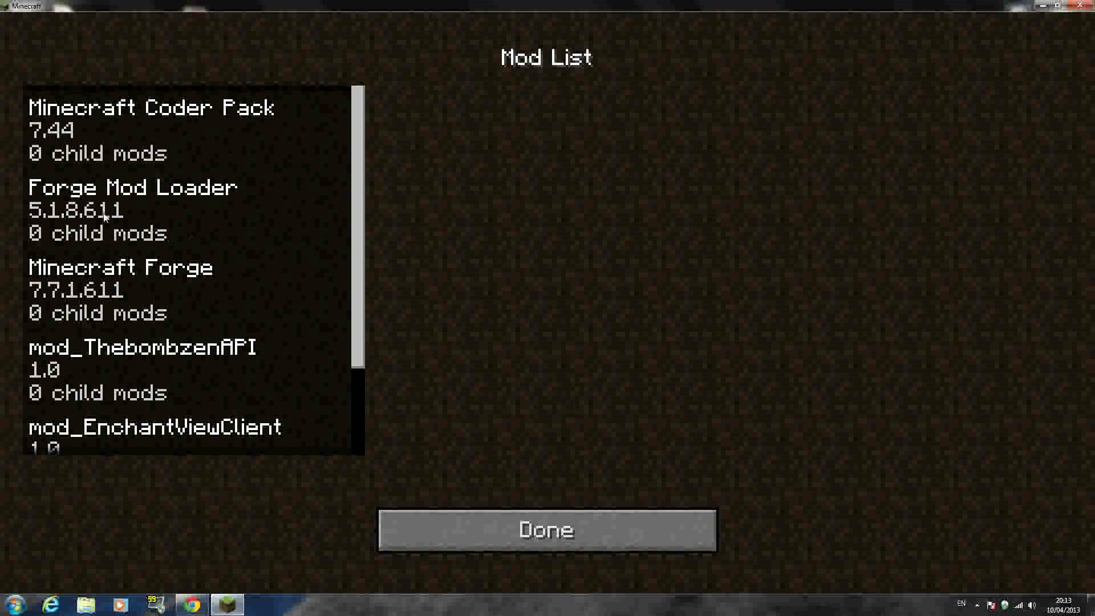
scroll(183, 355, "down", 1)
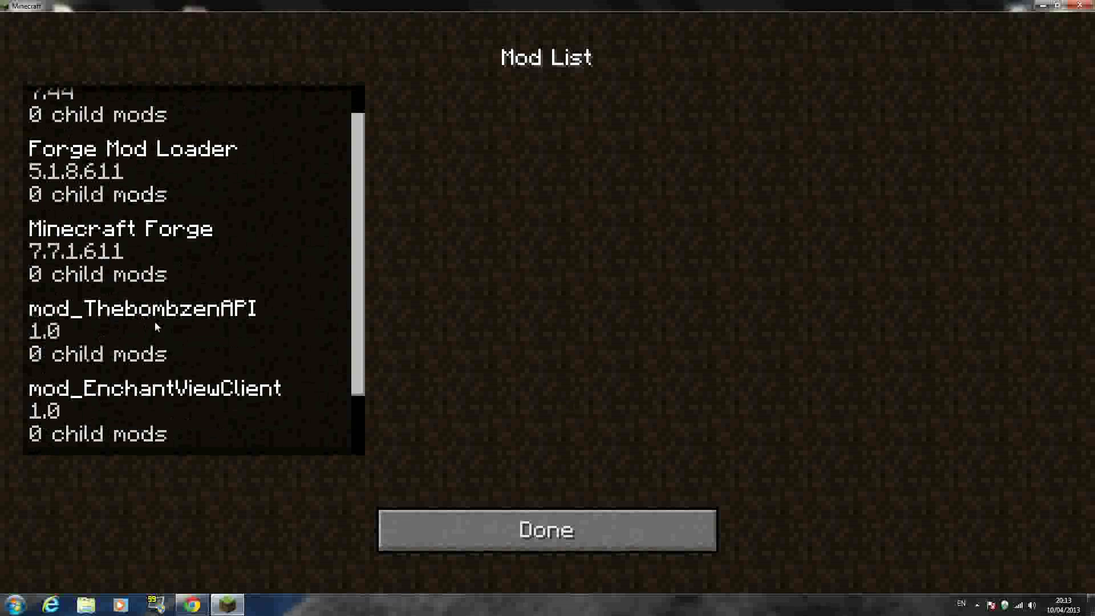
scroll(214, 327, "down", 1)
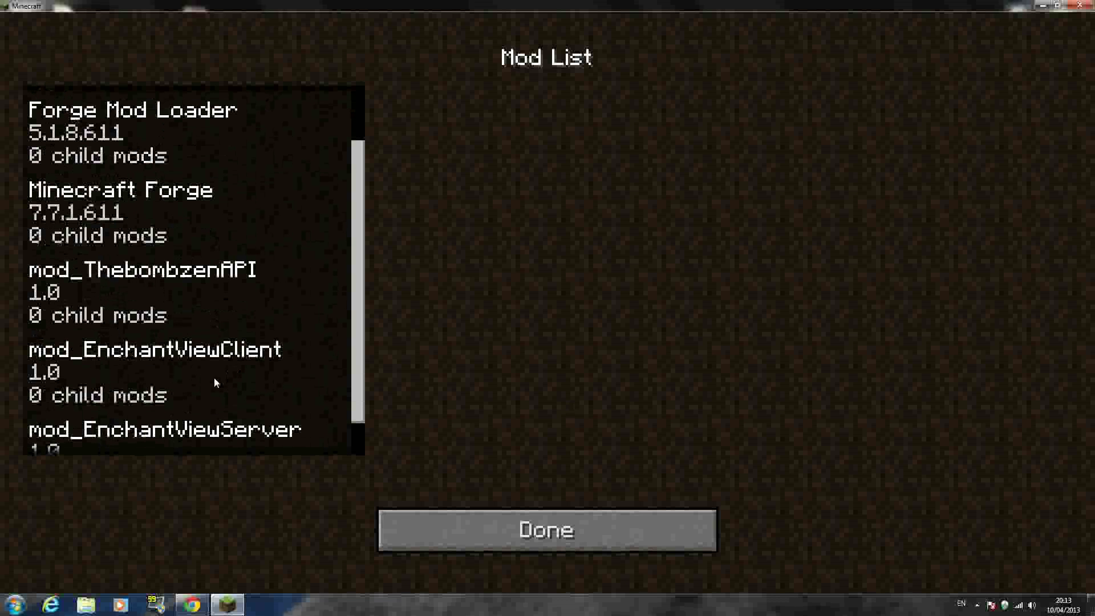
scroll(215, 382, "down", 1)
left_click(513, 533)
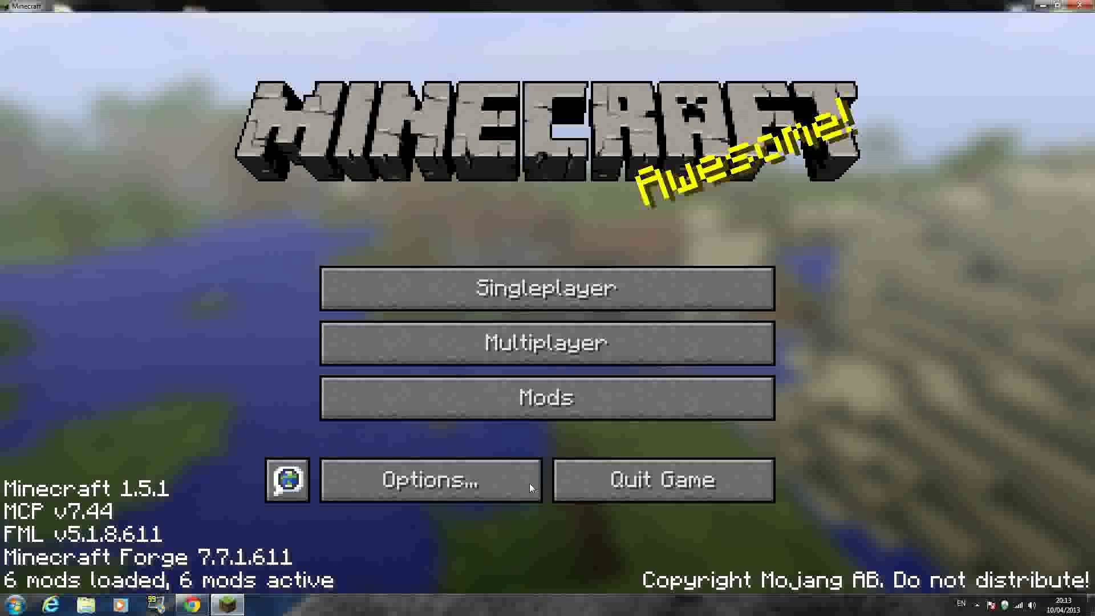
left_click(539, 306)
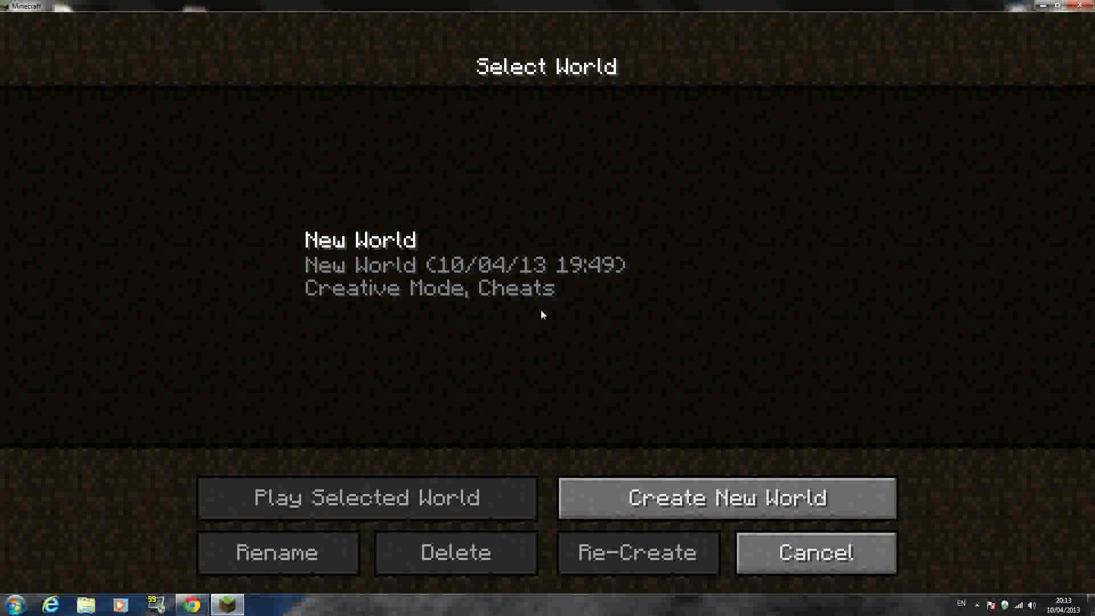
Load New World, walk up to the enchanting table and open it.
double_click(462, 273)
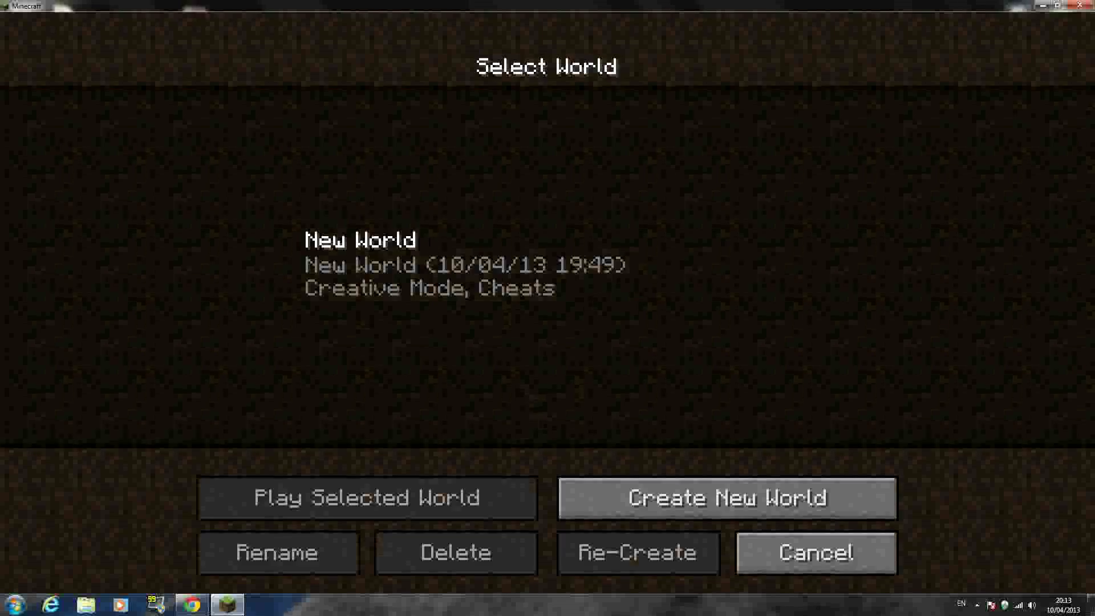
double_click(399, 251)
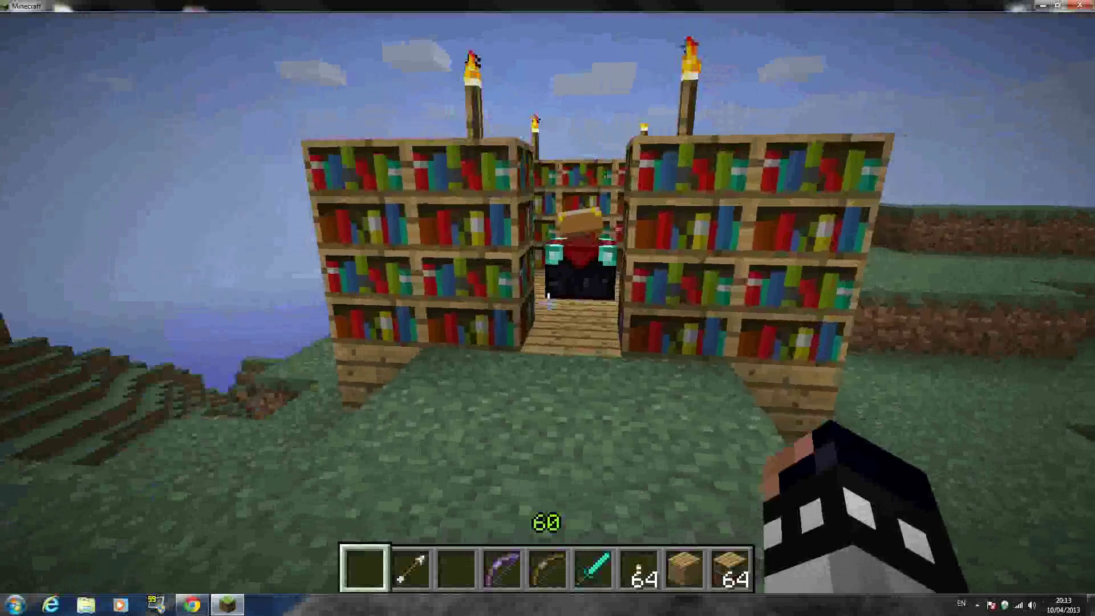
key("w")
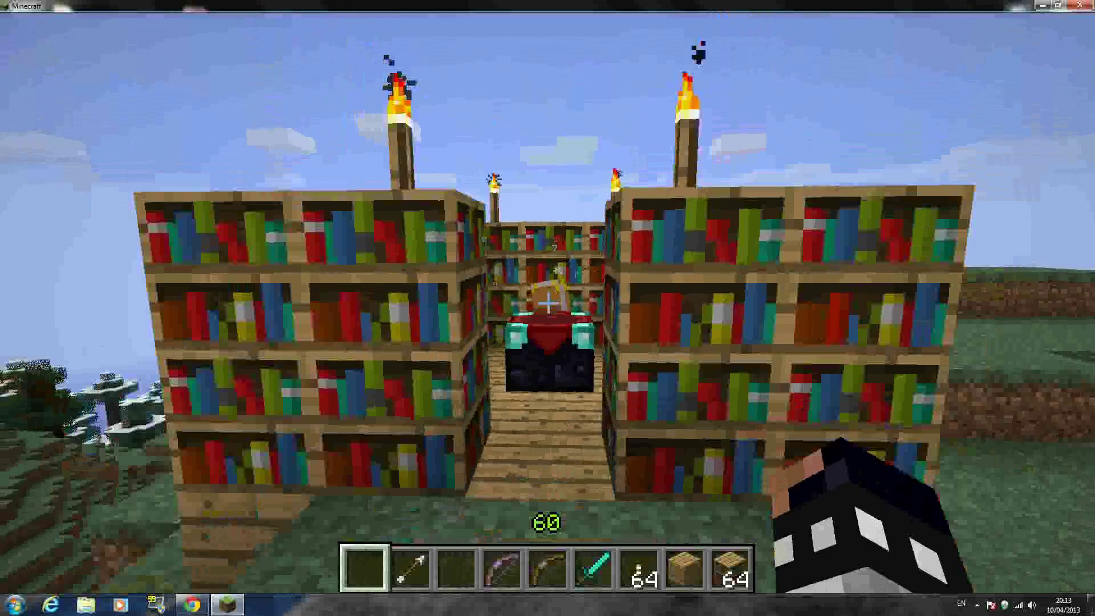
key("w")
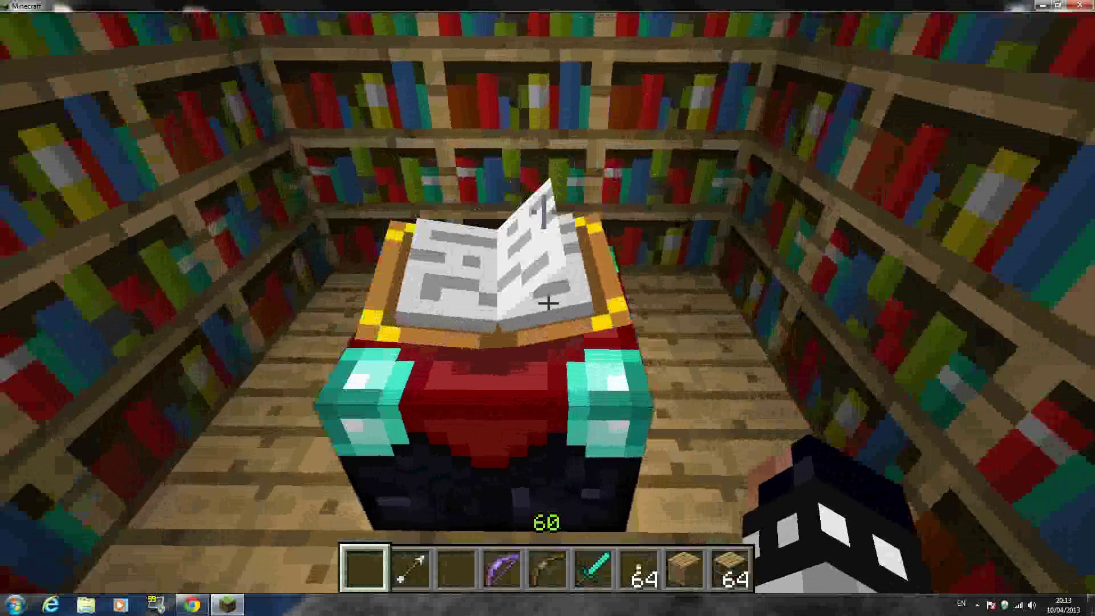
right_click(548, 304)
Put the plain bow on the enchanting table and re-roll its previewed enchantment options.
left_click(559, 454)
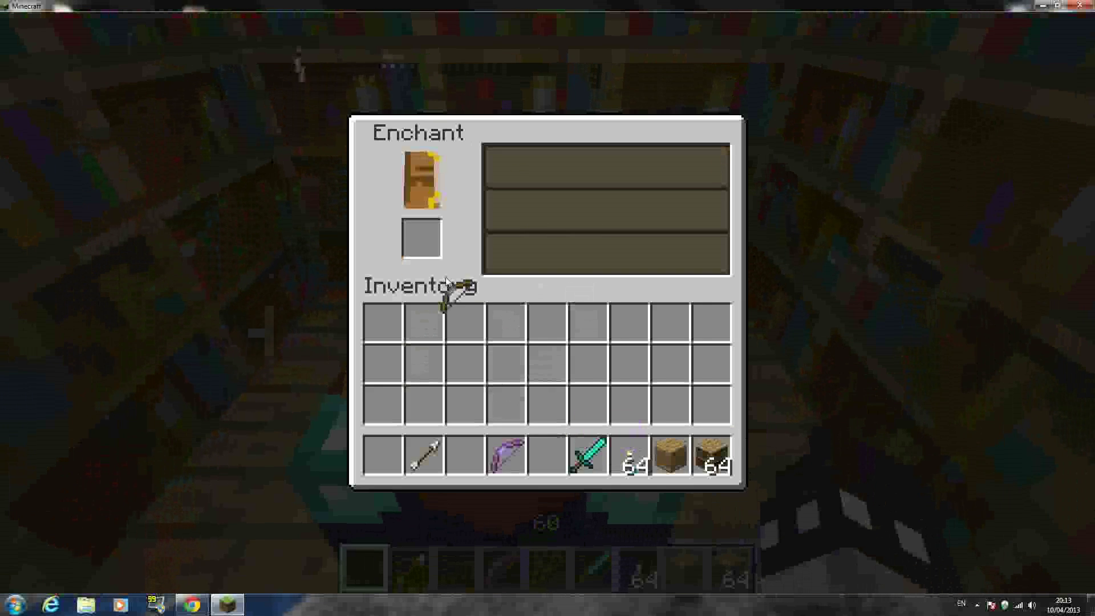
left_click(434, 245)
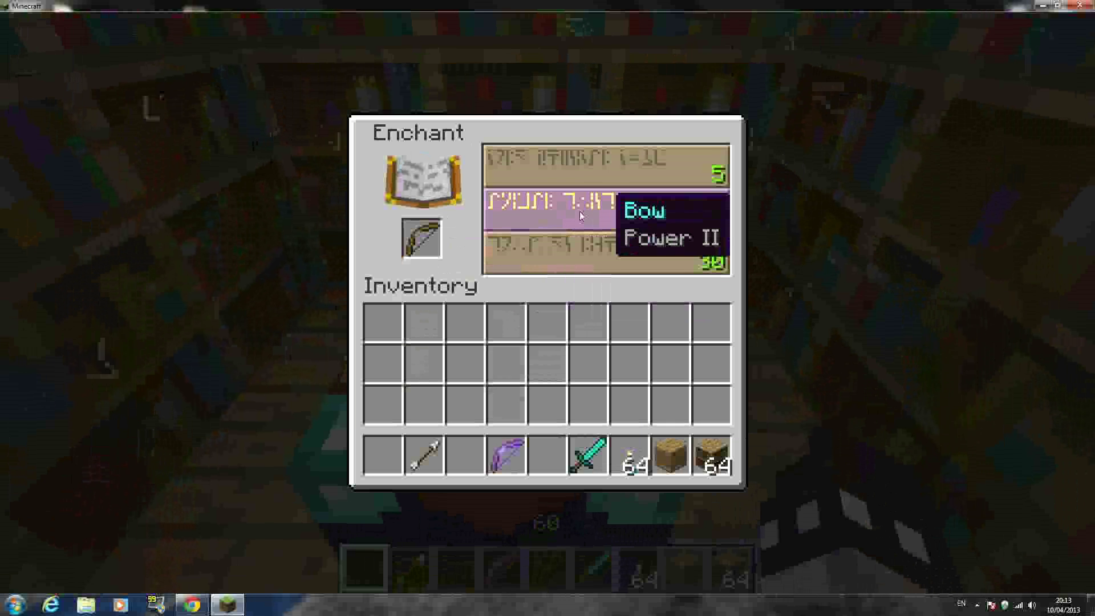
left_click(423, 235)
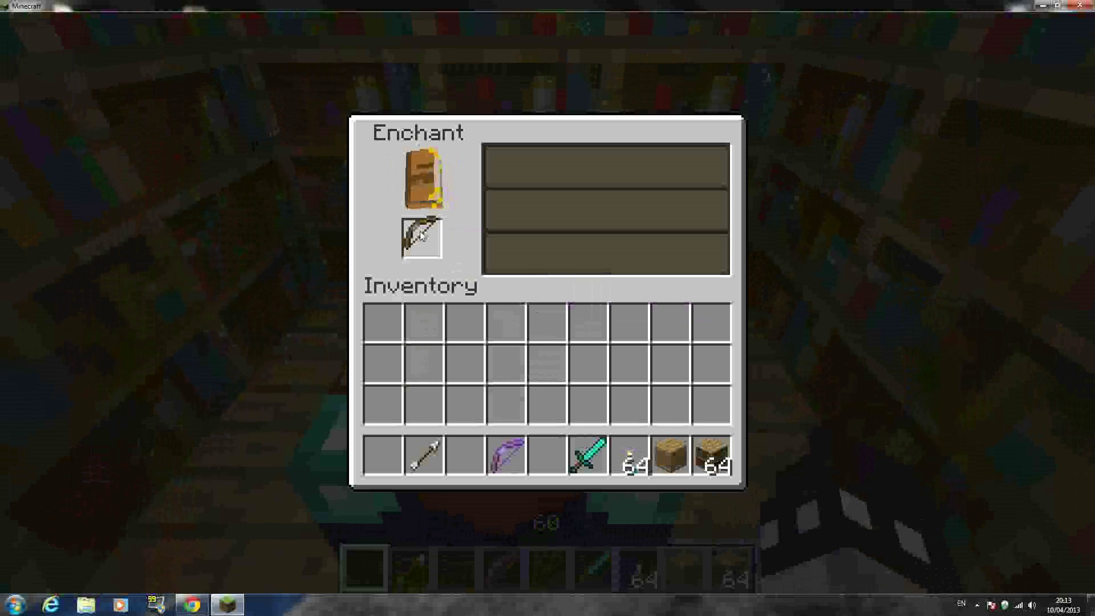
left_click(422, 236)
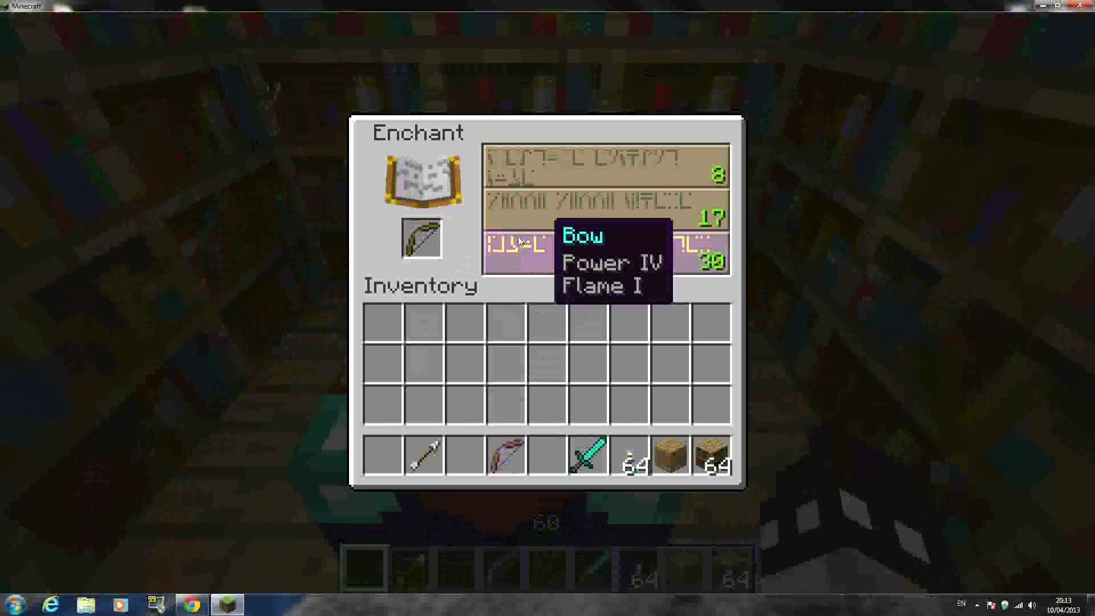
left_click(425, 241)
left_click(426, 241)
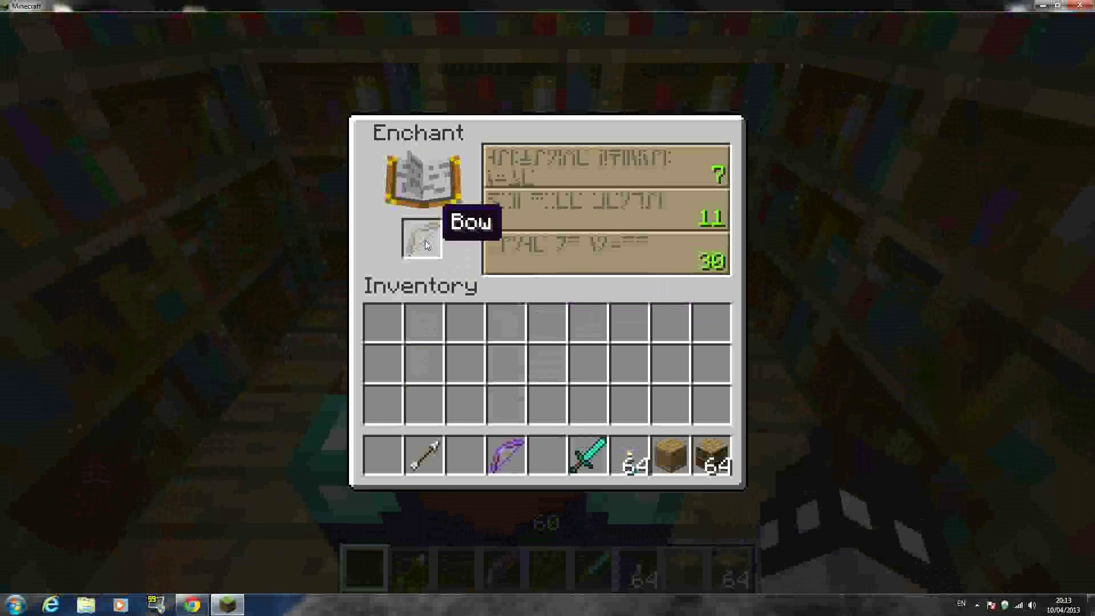
mouse_move(590, 251)
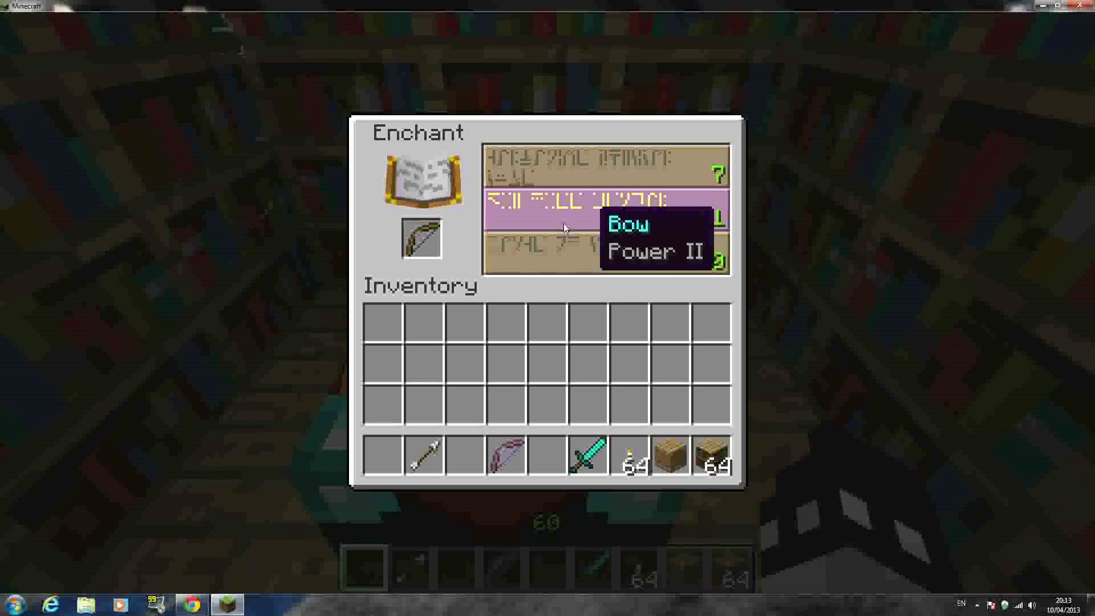
left_click(424, 244)
left_click(424, 244)
mouse_move(630, 258)
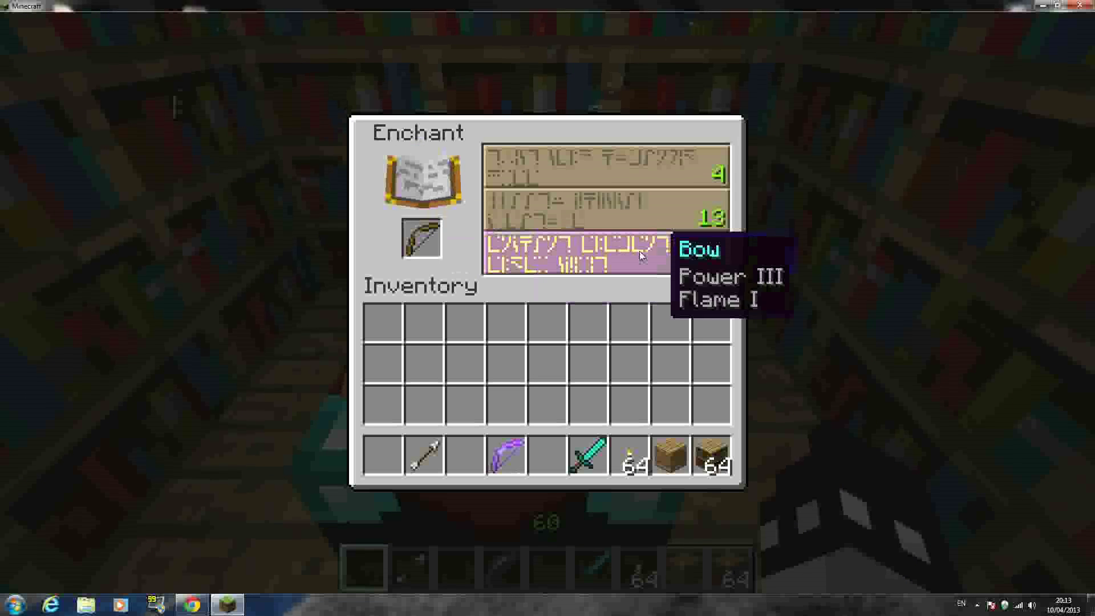
left_click(431, 246)
left_click(431, 245)
Enchant the bow with the 30-level option and store it in the hotbar.
mouse_move(601, 249)
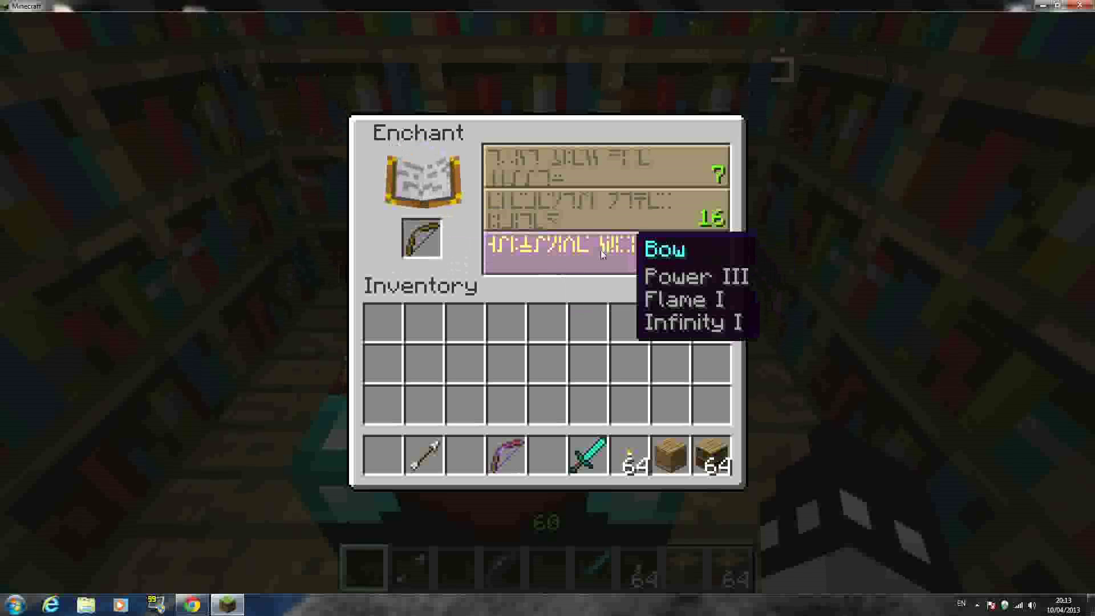
left_click(601, 250)
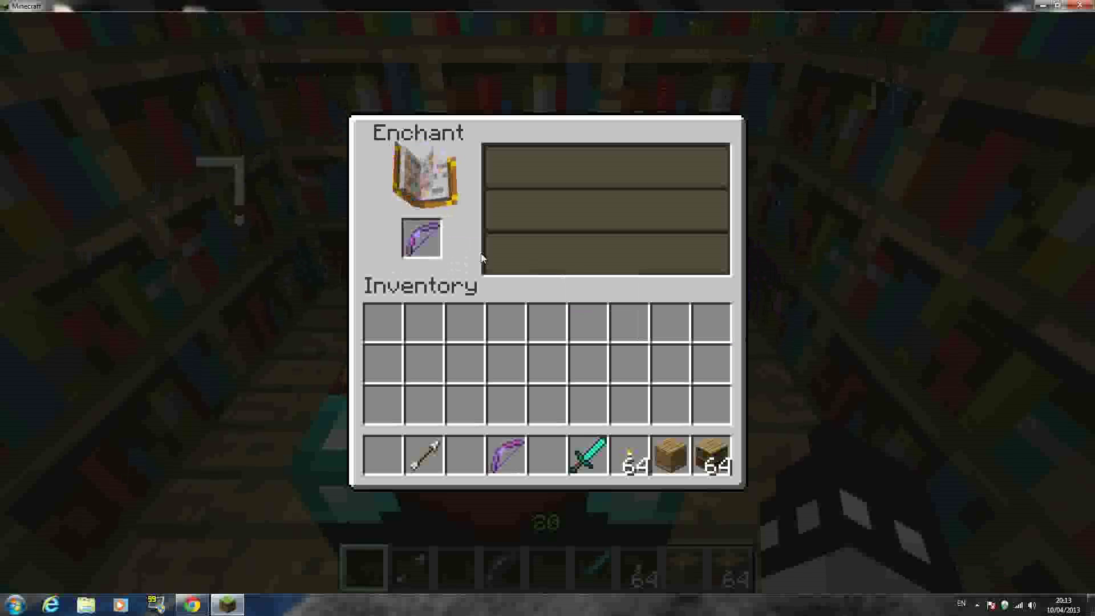
left_click(425, 239)
left_click(550, 456)
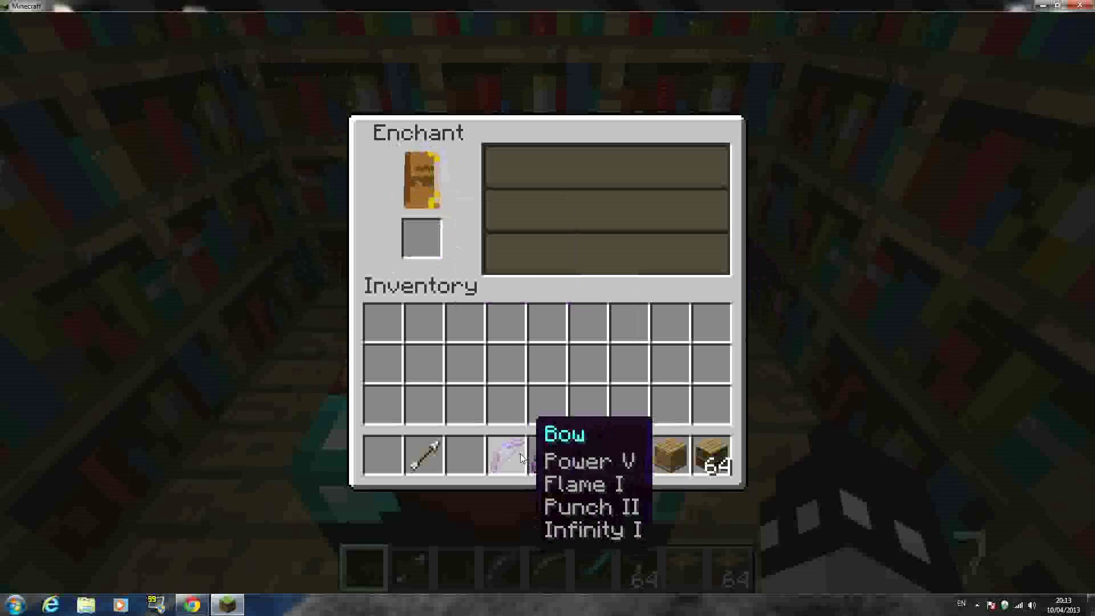
Re-roll the diamond sword's options, enchant it at 30 levels and return it to the hotbar.
left_click(588, 457)
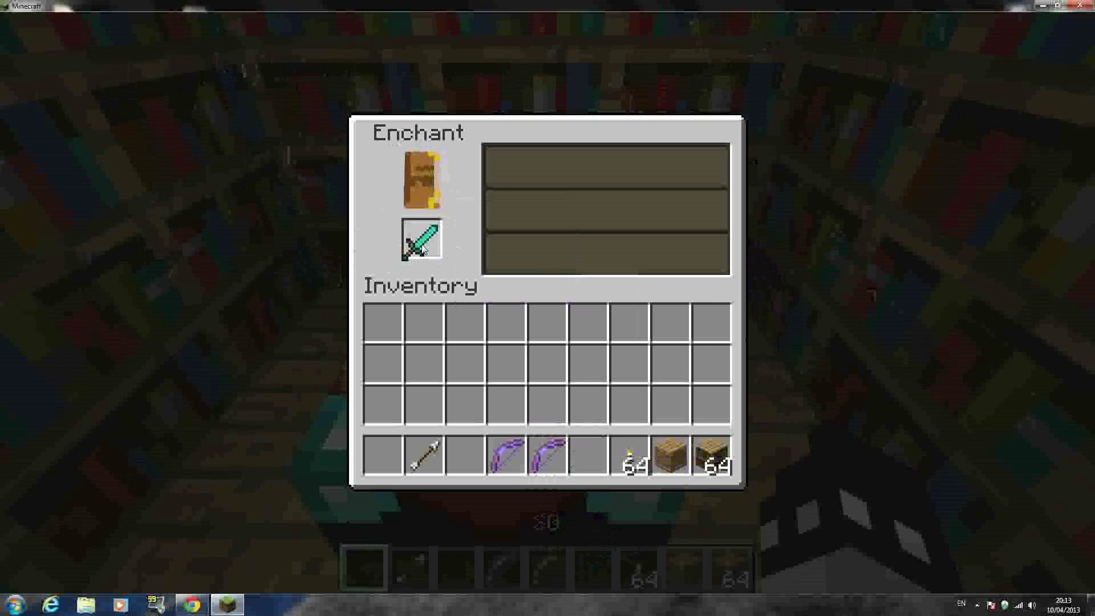
left_click(423, 250)
mouse_move(558, 268)
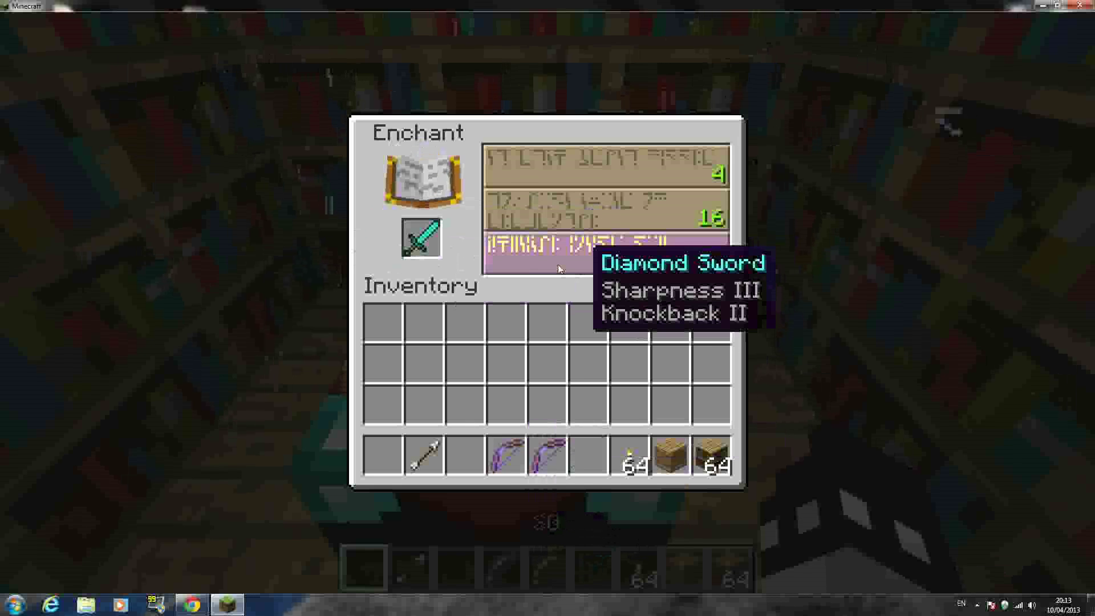
left_click(425, 243)
left_click(425, 242)
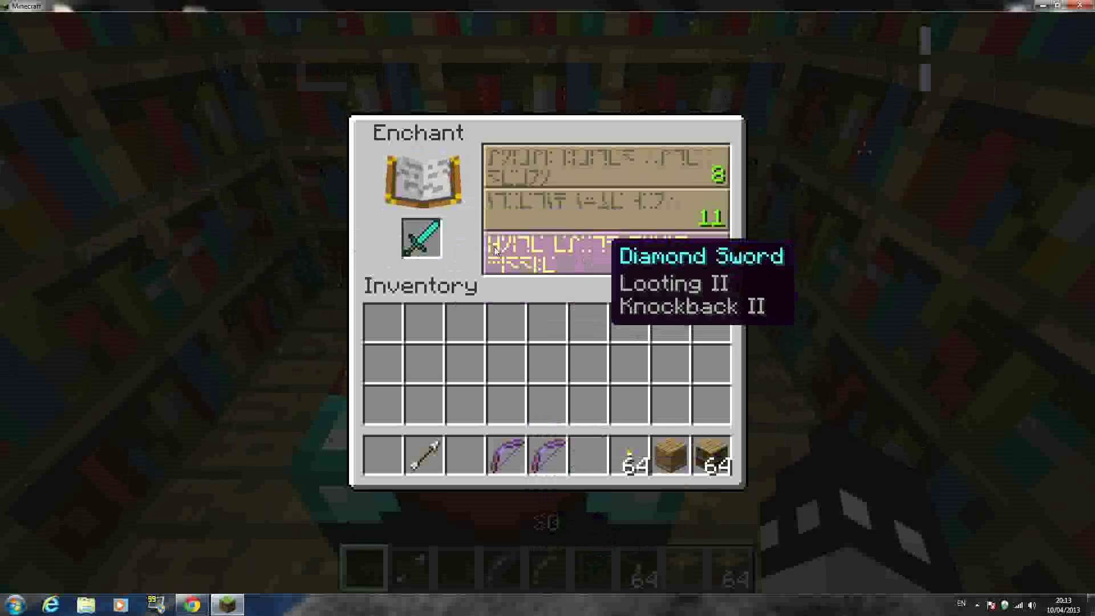
left_click(419, 240)
left_click(419, 241)
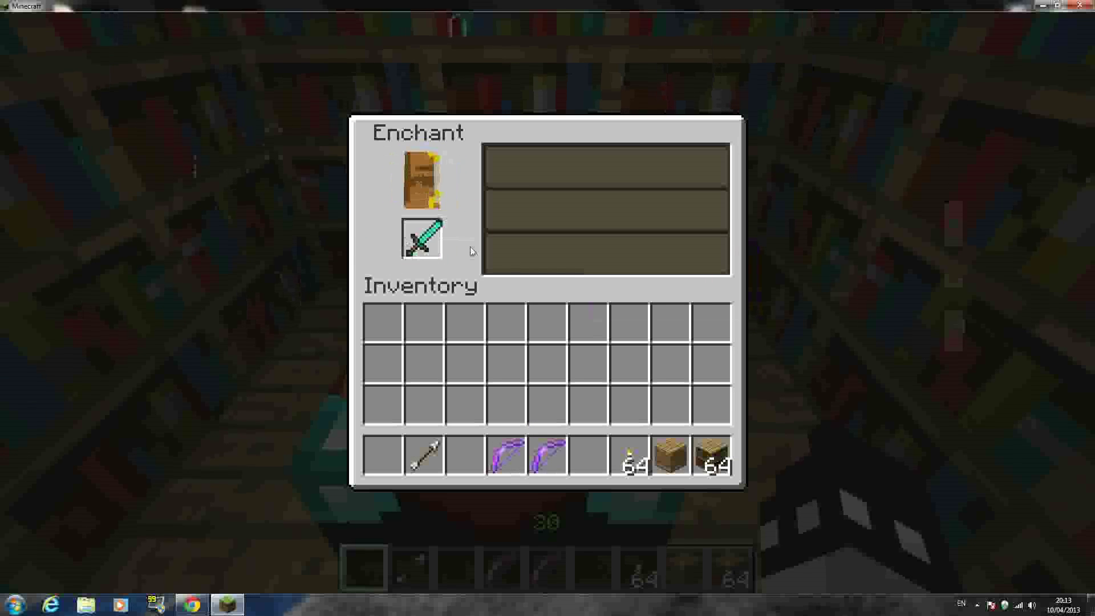
left_click(433, 235)
mouse_move(548, 263)
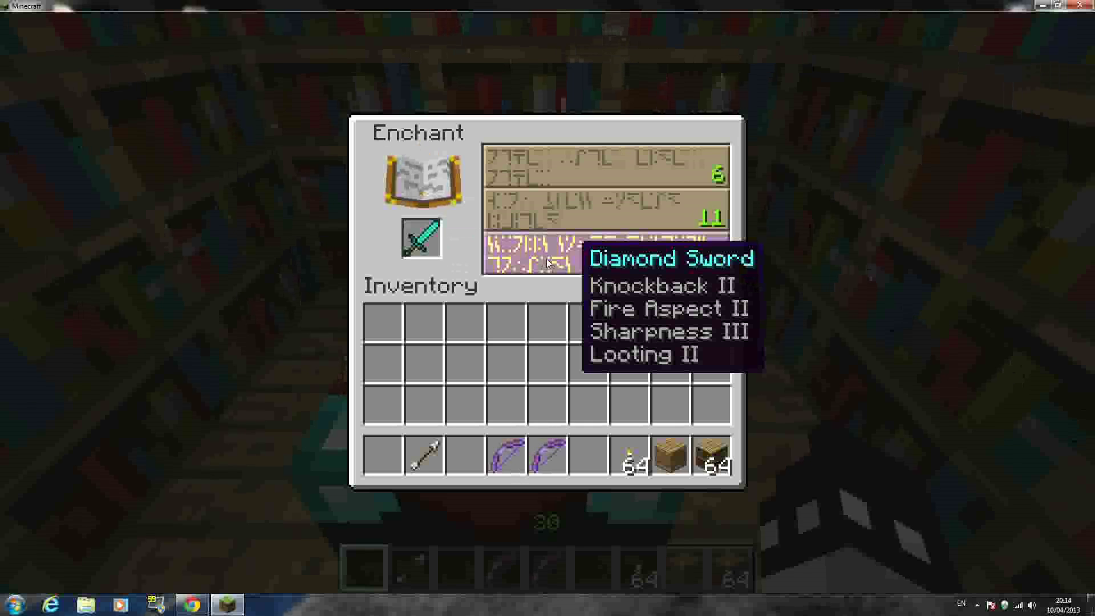
left_click(547, 263)
left_click(421, 238)
left_click(507, 363)
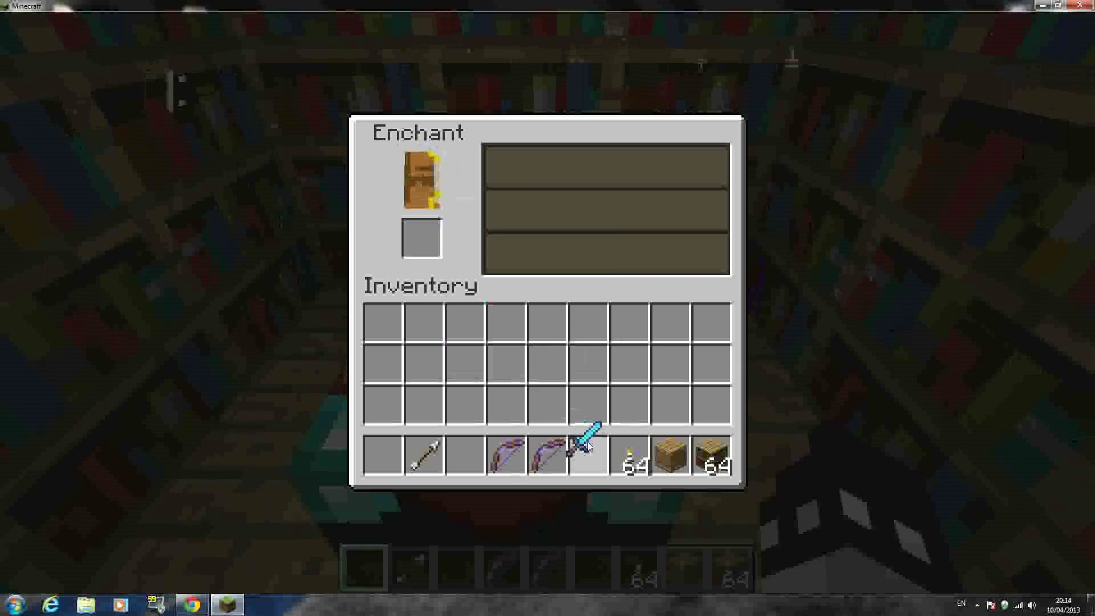
Close the enchanting screen and hold the enchanted bow from hotbar slot 5.
key("Escape")
key("6")
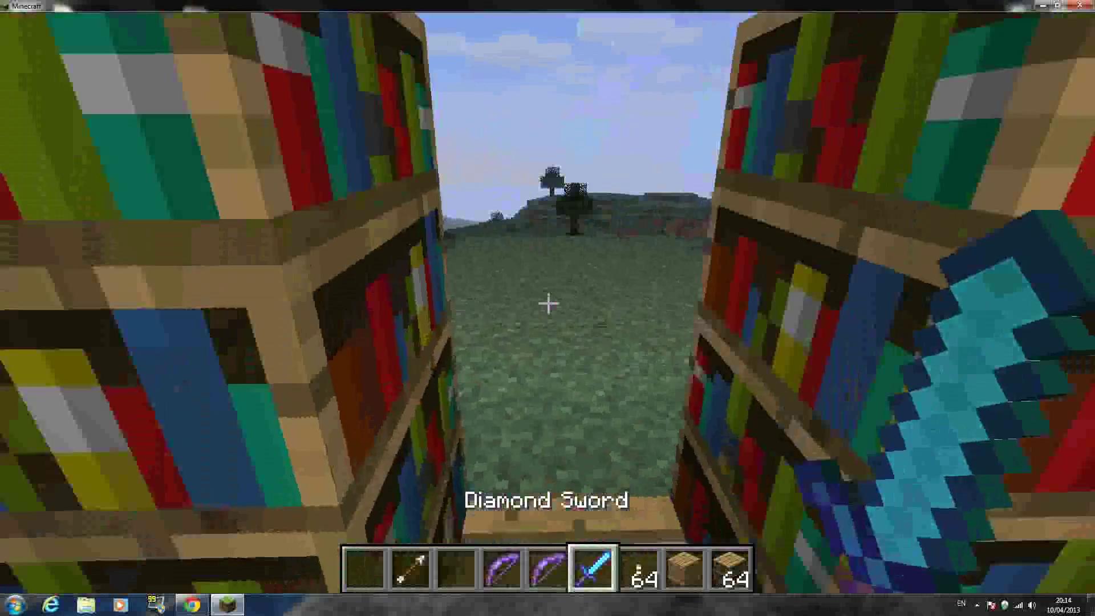
key("5")
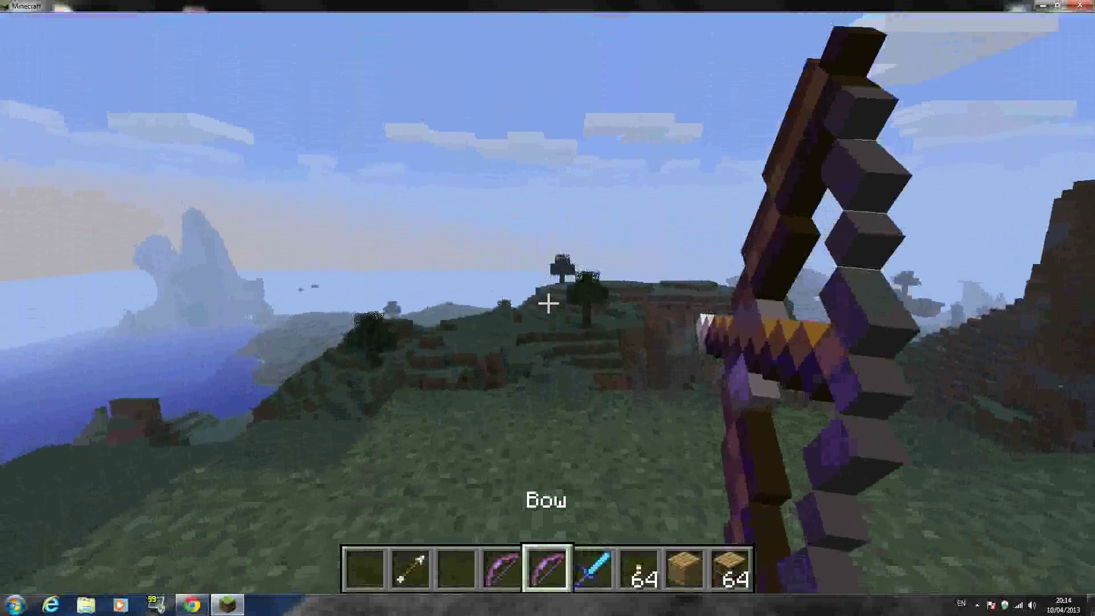
Draw the bow and fire flaming arrows into the sky.
right_click(547, 303)
right_click(548, 303)
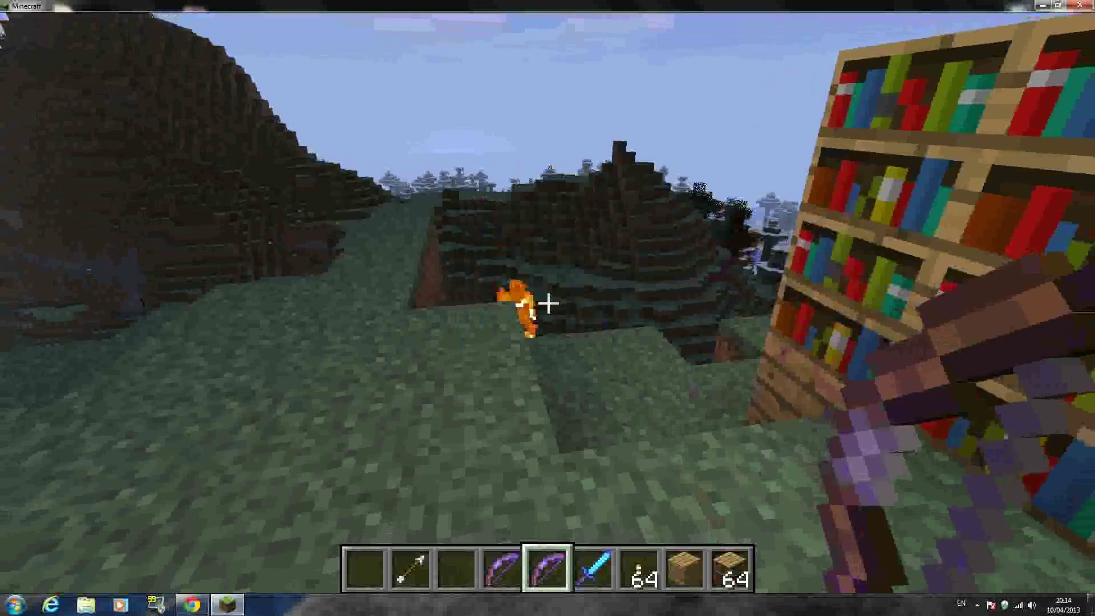
right_click(547, 303)
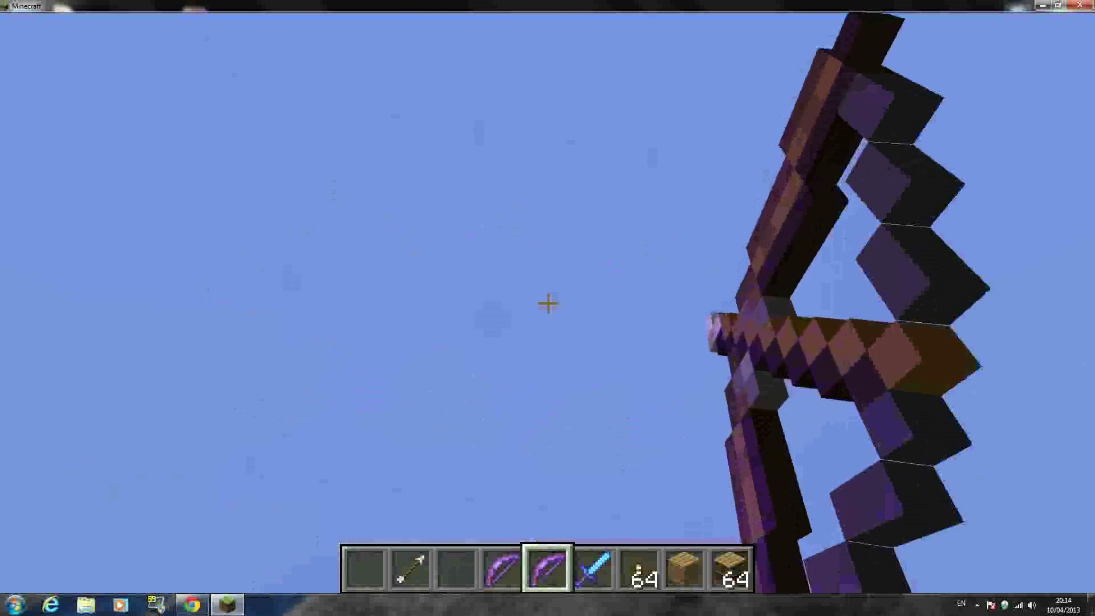
right_click(547, 303)
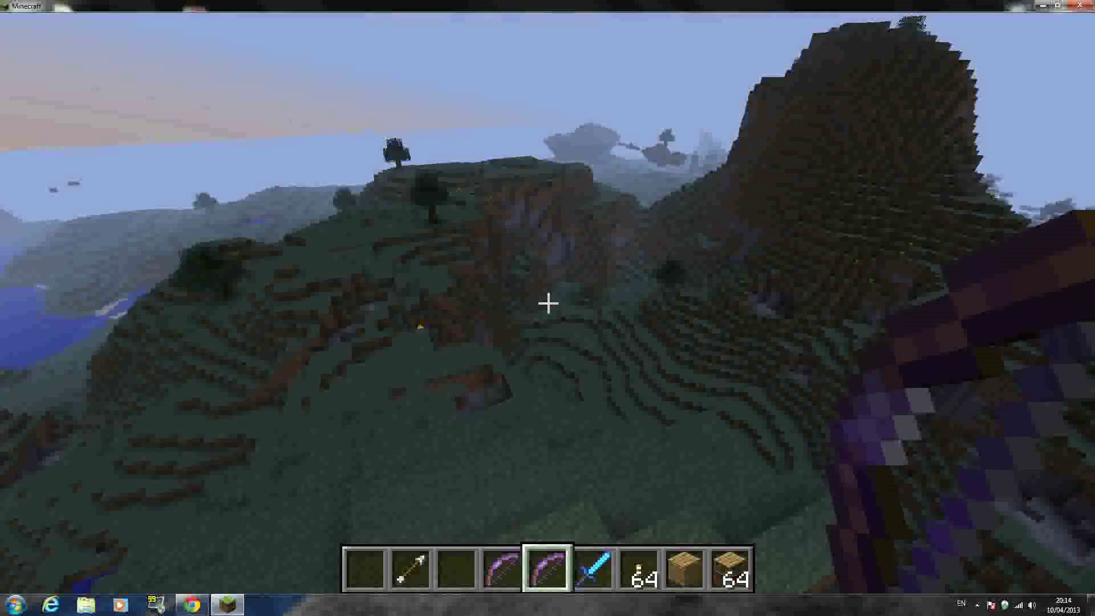